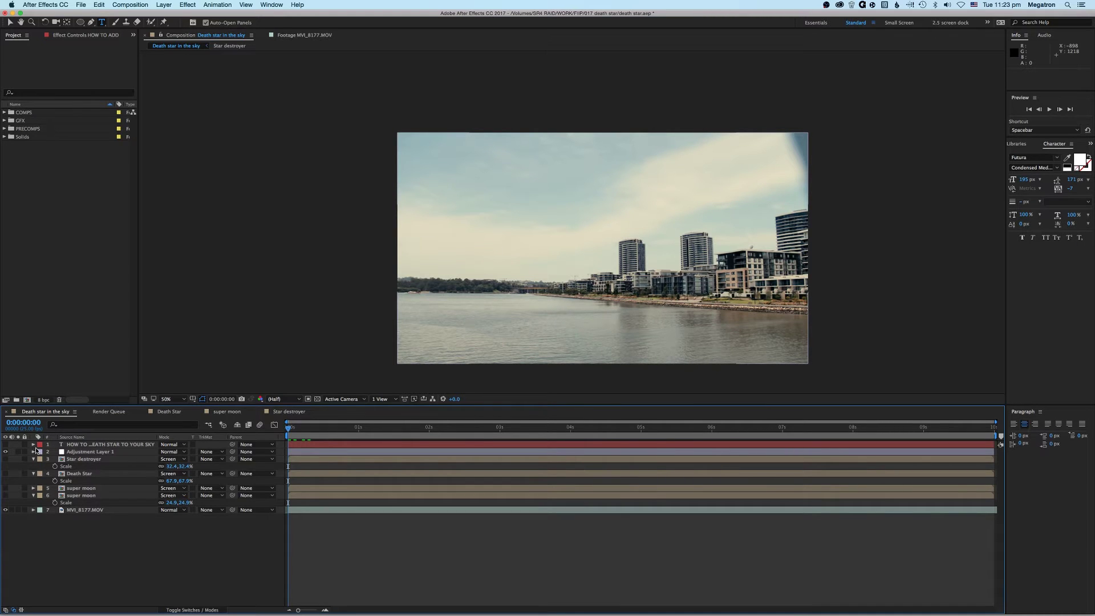
Step: Hide the title and Star destroyer layers, turn on the Death Star layer, and preview
click(5, 444)
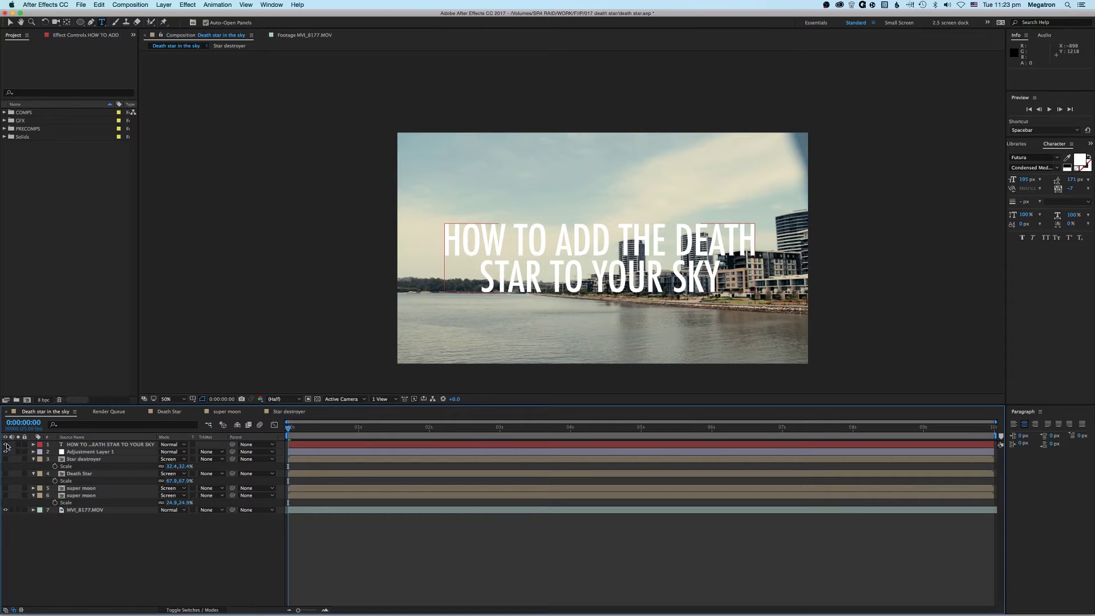
click(6, 445)
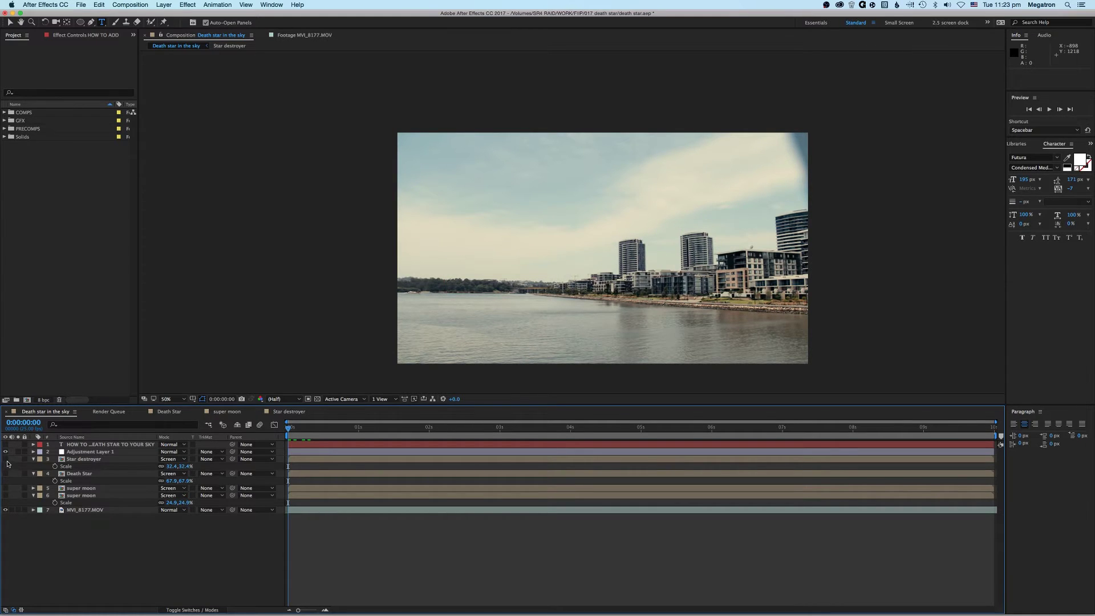
click(6, 460)
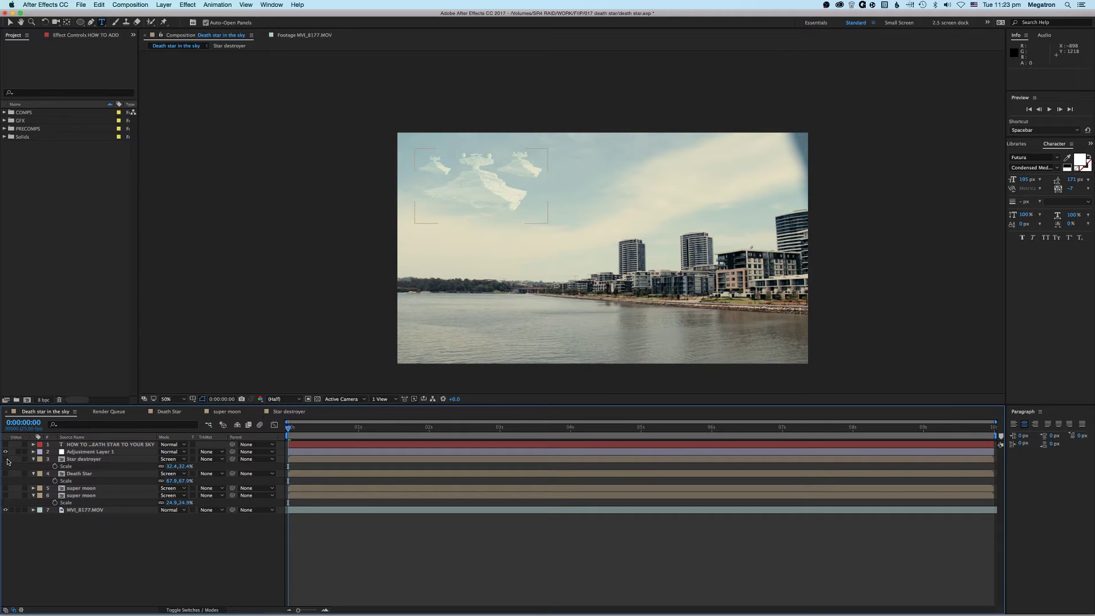
click(5, 459)
click(6, 474)
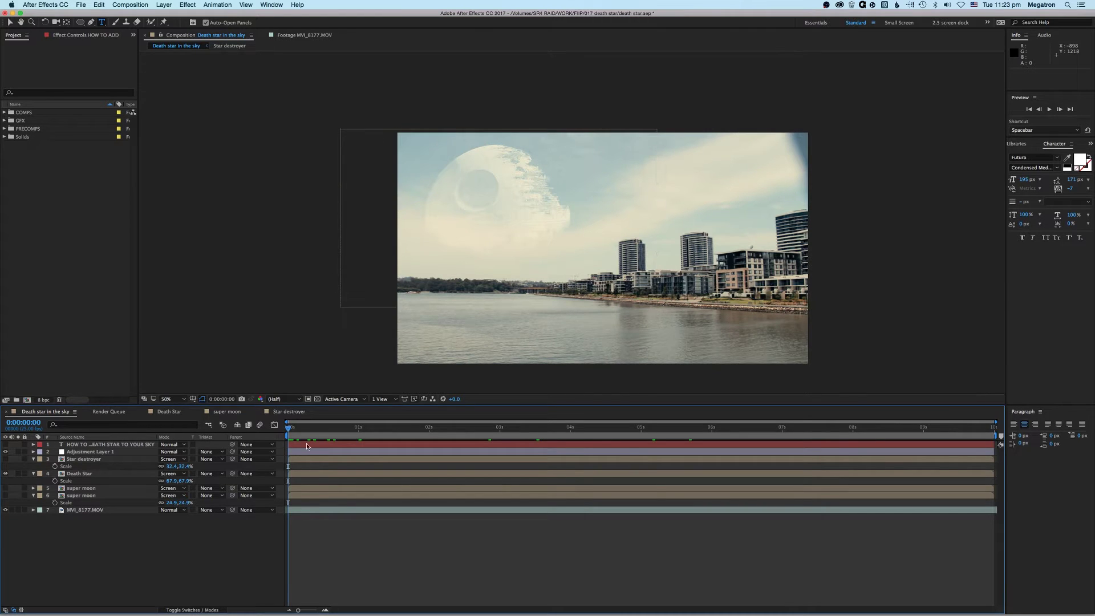
key(space)
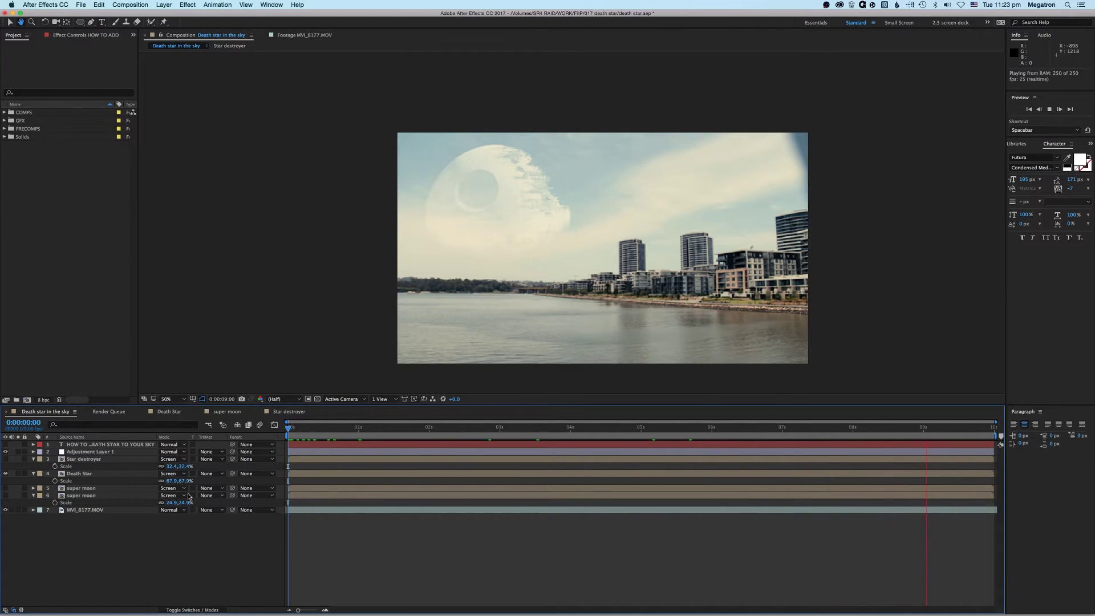
Step: Stop the preview and create a new composition from Death-Star-v2.jpg in the GFX folder
click(97, 183)
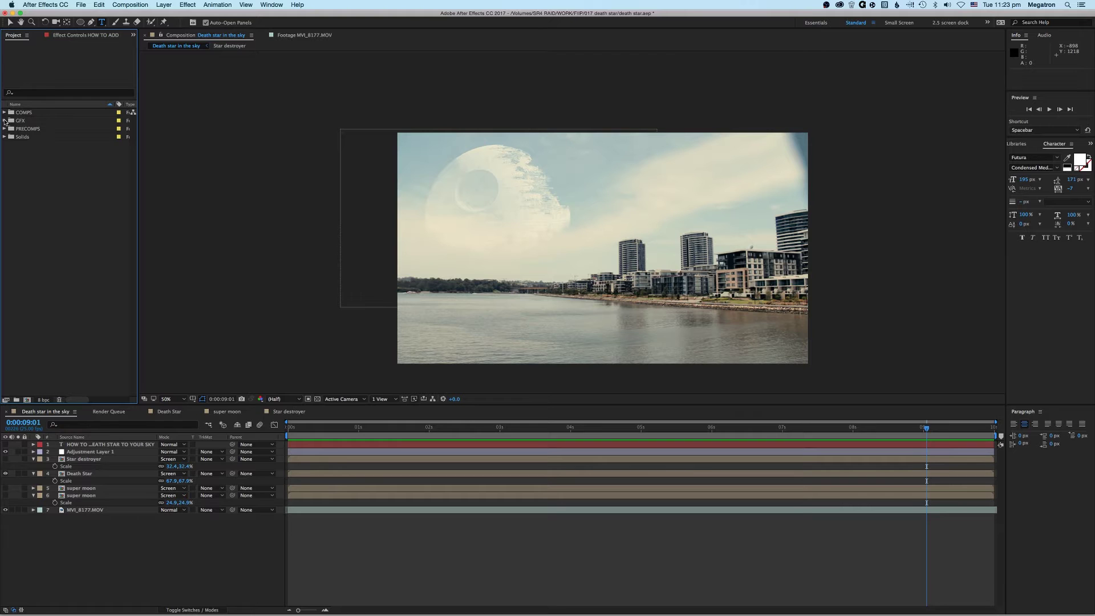
click(5, 120)
click(36, 130)
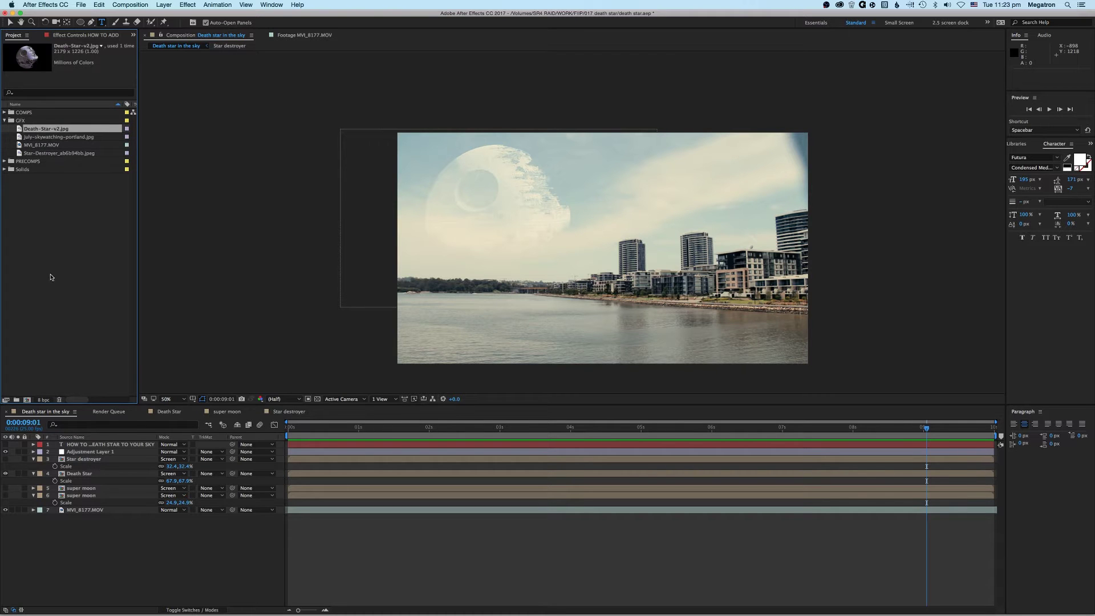
drag(37, 129, 28, 404)
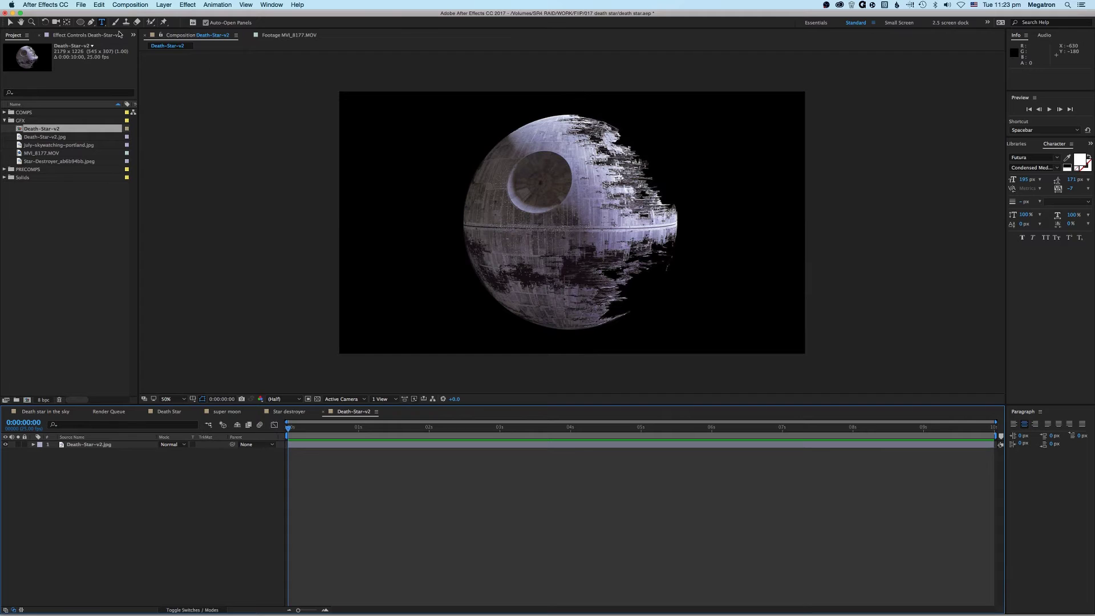
Step: Draw an elliptical mask around the Death Star and shift it up and right
key(q)
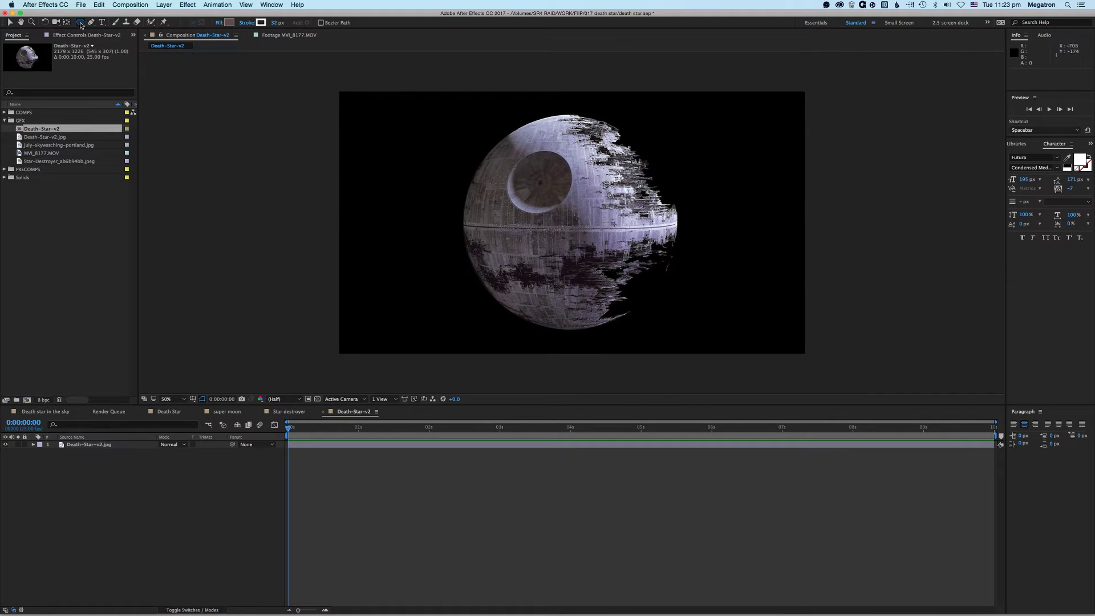
click(86, 444)
drag(362, 69, 676, 283)
key(v)
double_click(519, 385)
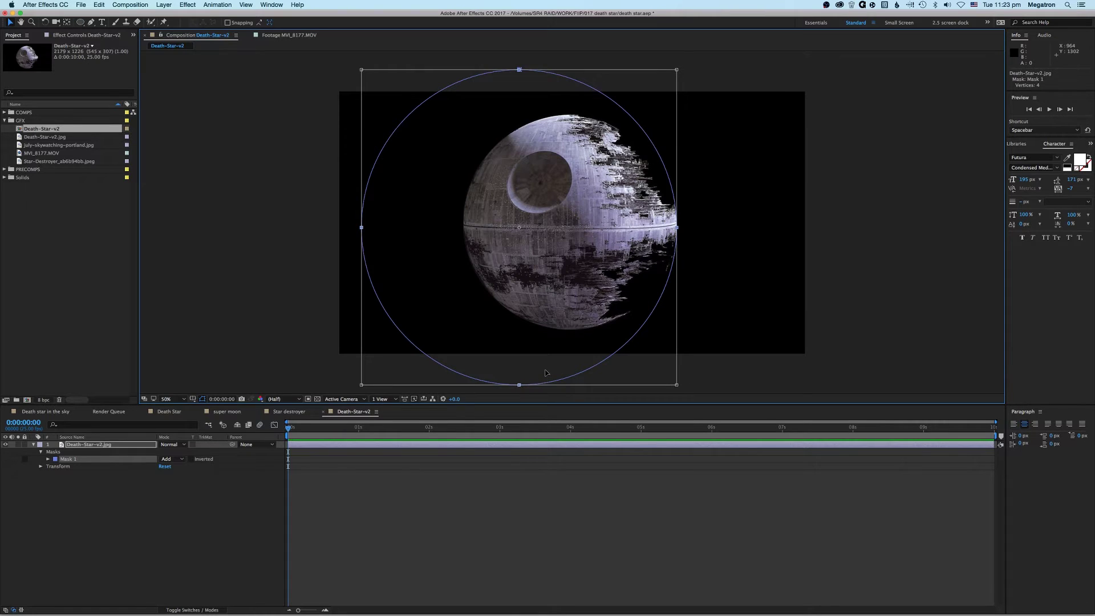
drag(546, 373, 596, 249)
click(129, 530)
click(72, 460)
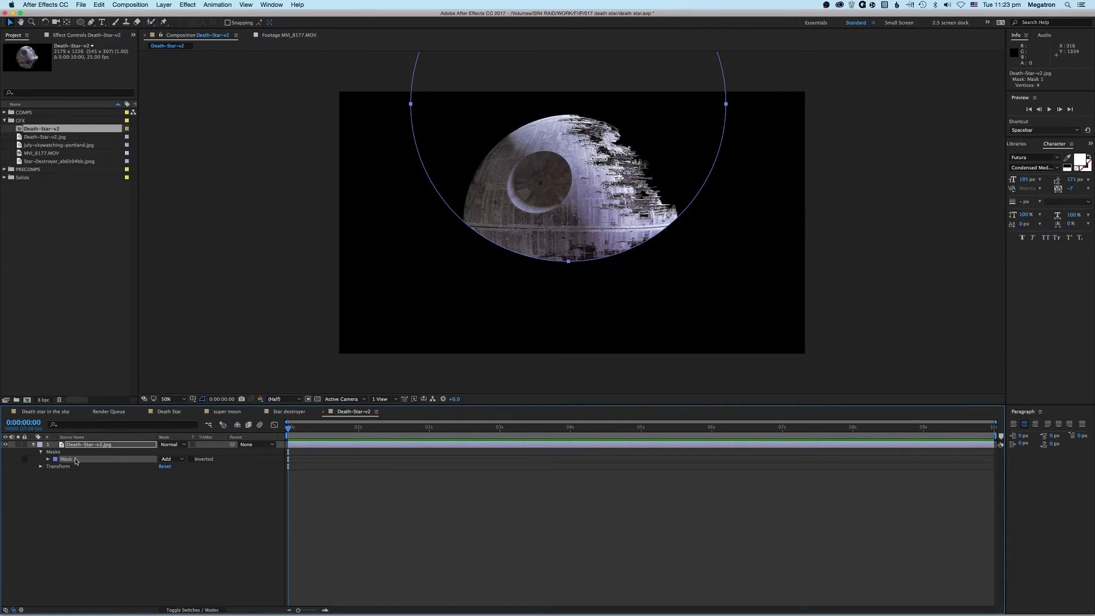
Step: Set Mask 1's feather to 100 pixels, then raise it to 200 pixels
key(f)
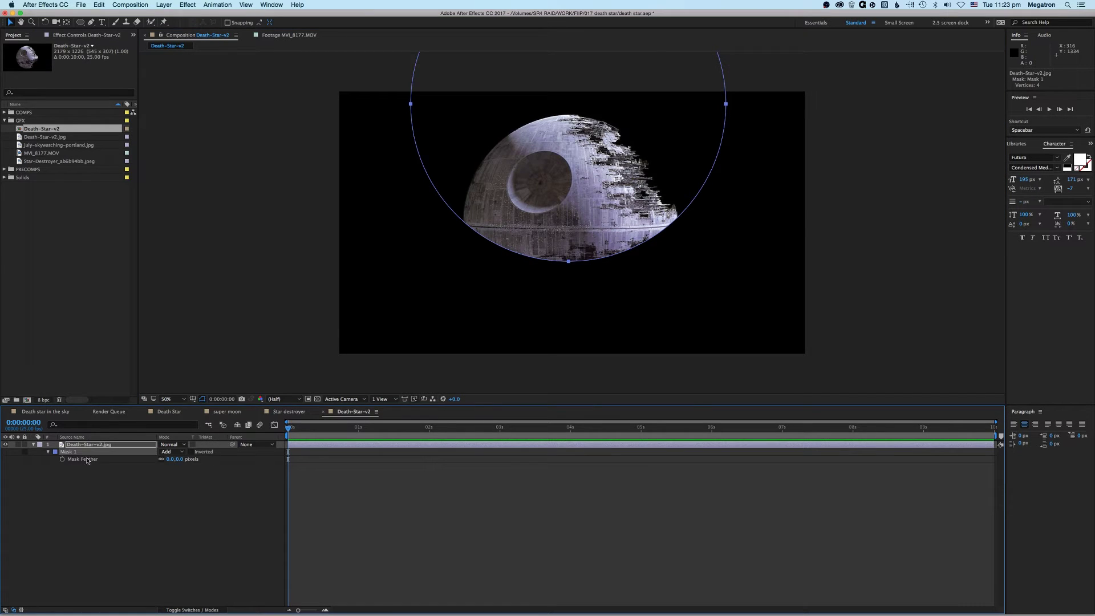
click(171, 459)
text(100)
key(Return)
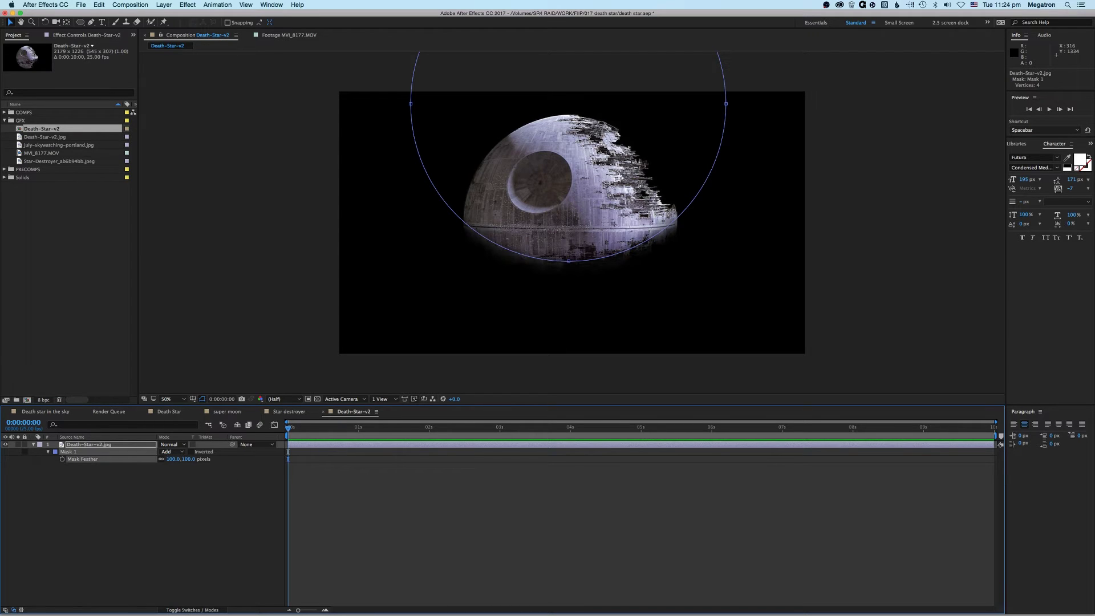
click(464, 577)
click(171, 459)
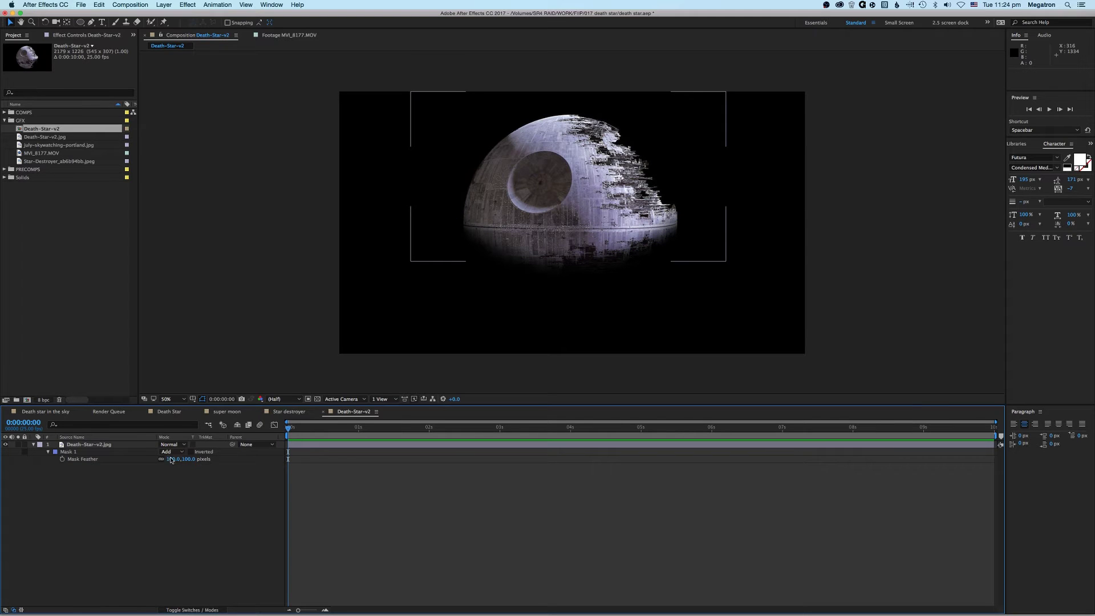
text(200)
key(Return)
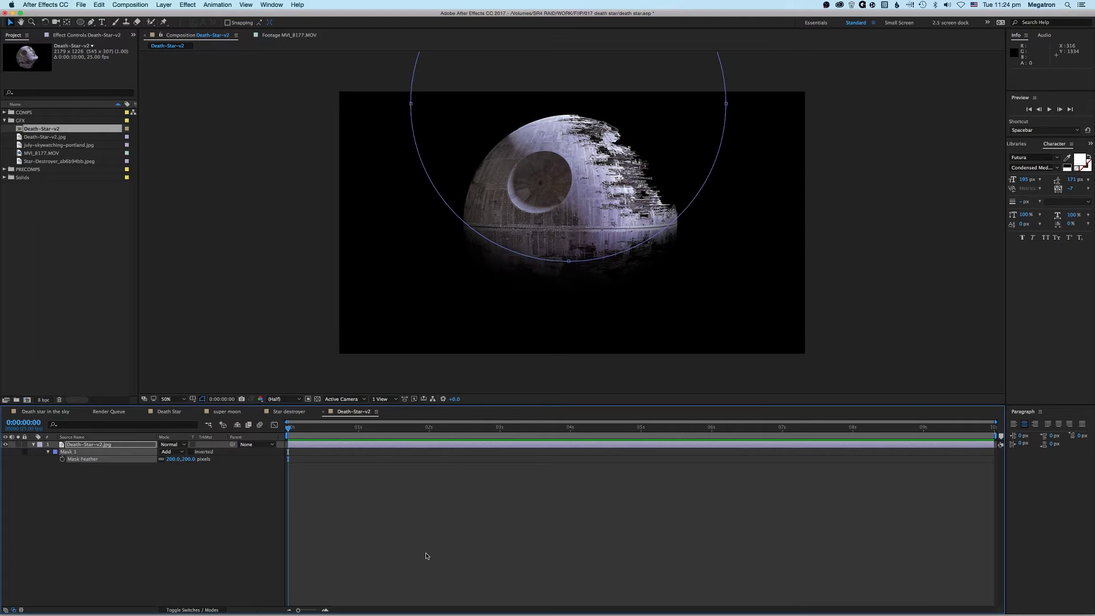
click(428, 558)
Step: Create a new composition named 'death star in the sky'
click(44, 220)
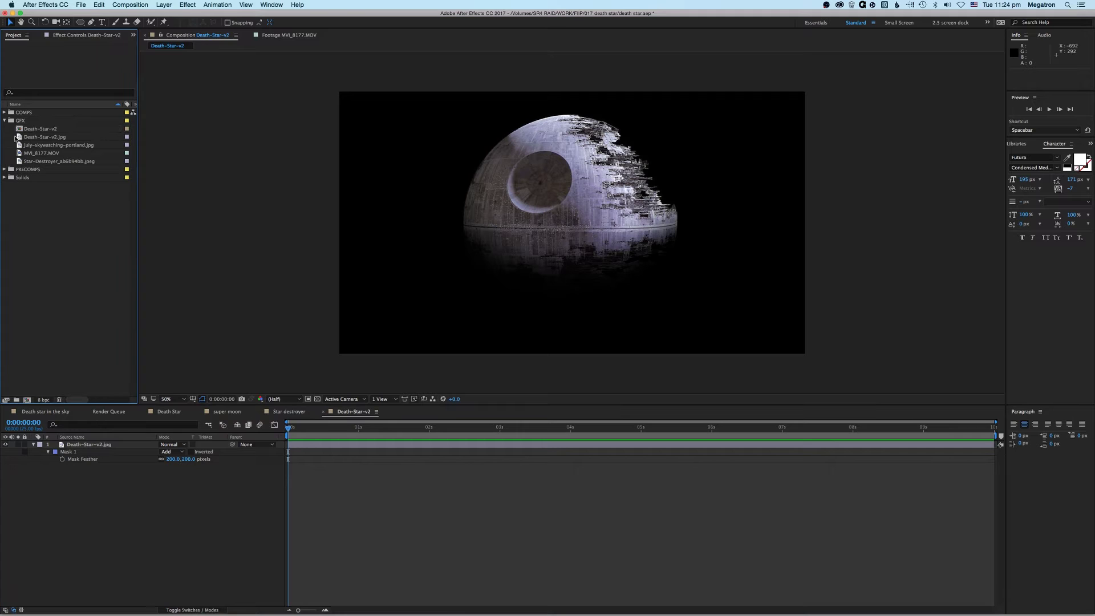
click(41, 153)
key(super+n)
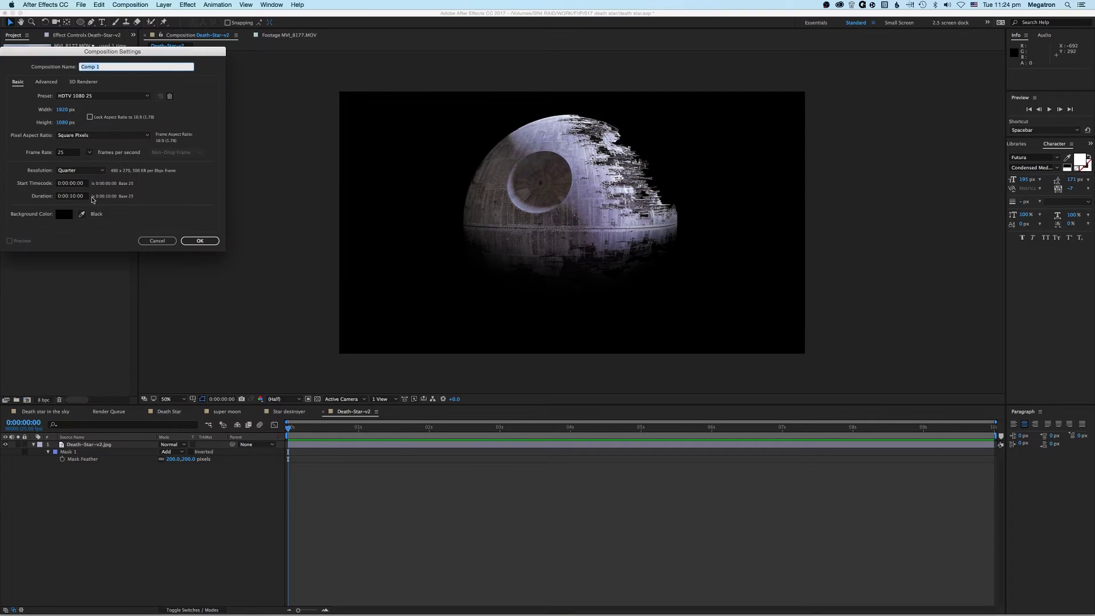
text(death star in the sky)
key(Return)
Step: Open MVI_8177.MOV in the Footage panel and add it to the new composition
click(66, 212)
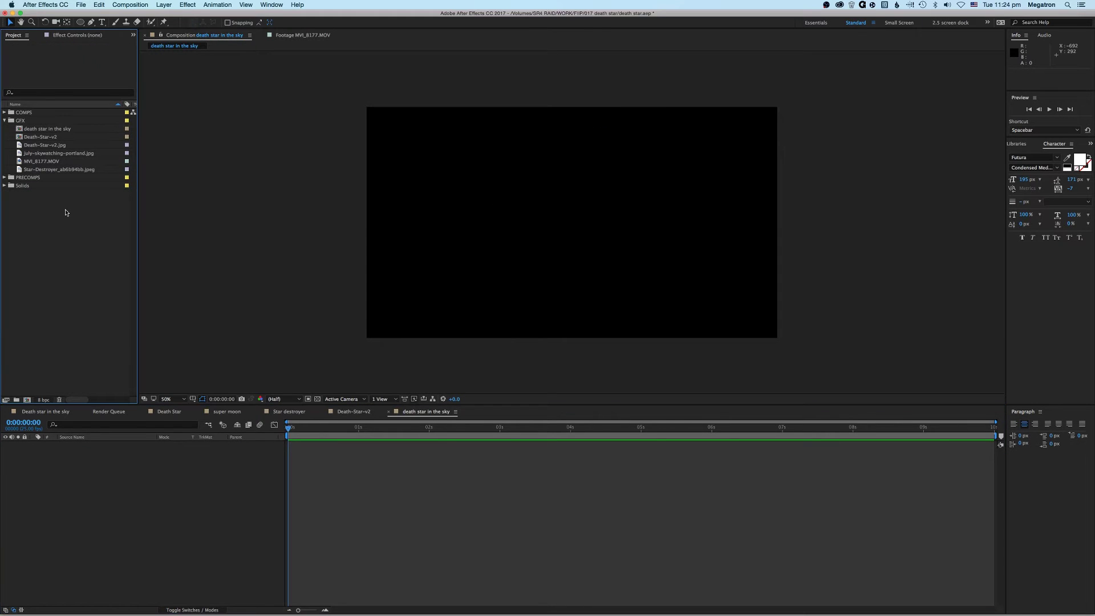
click(41, 162)
double_click(18, 162)
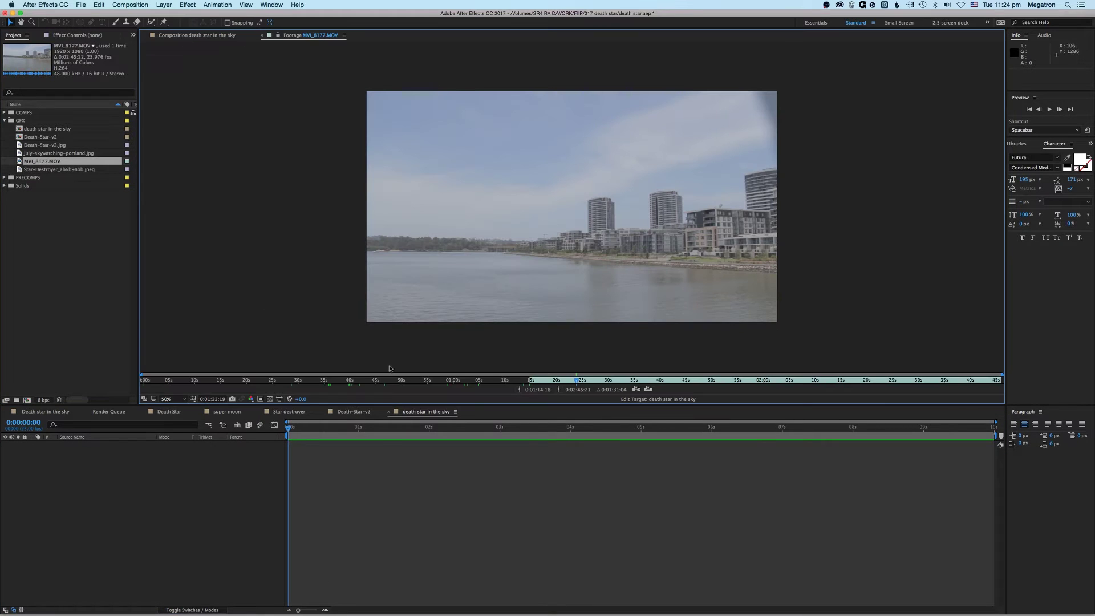
drag(614, 380, 634, 381)
drag(45, 165, 78, 461)
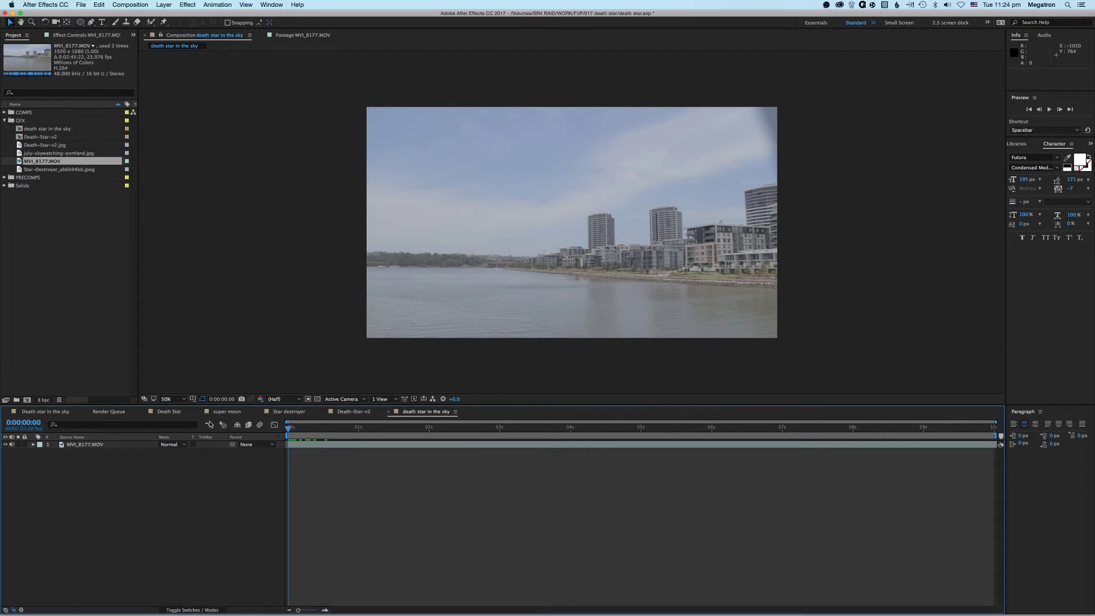
Step: Add Death-Star-v2 above the river footage, scaled down and placed in the upper-left sky
click(42, 138)
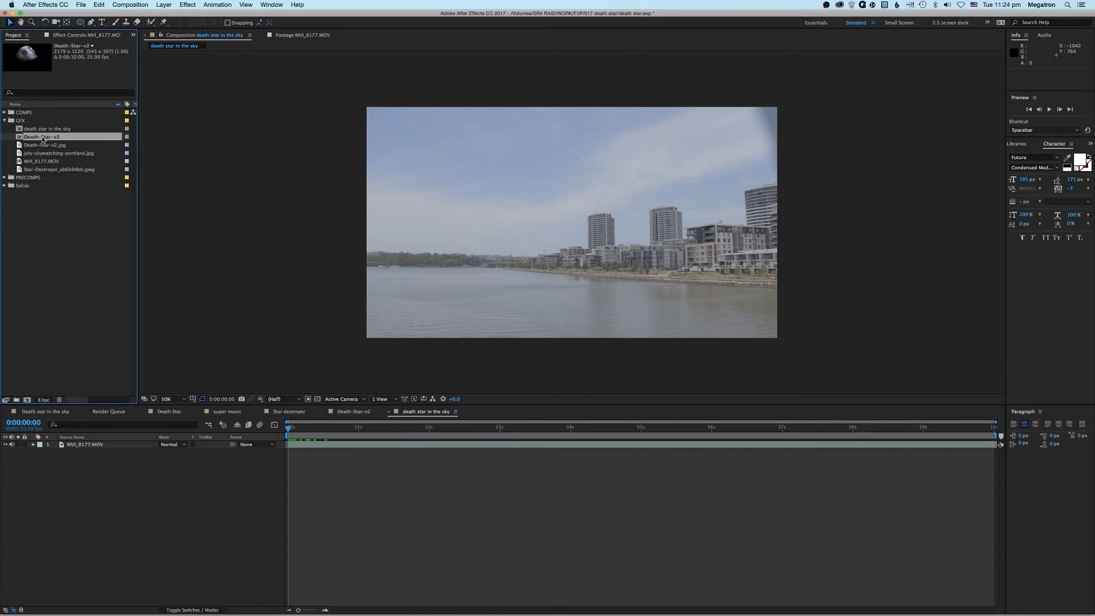
drag(42, 138, 86, 443)
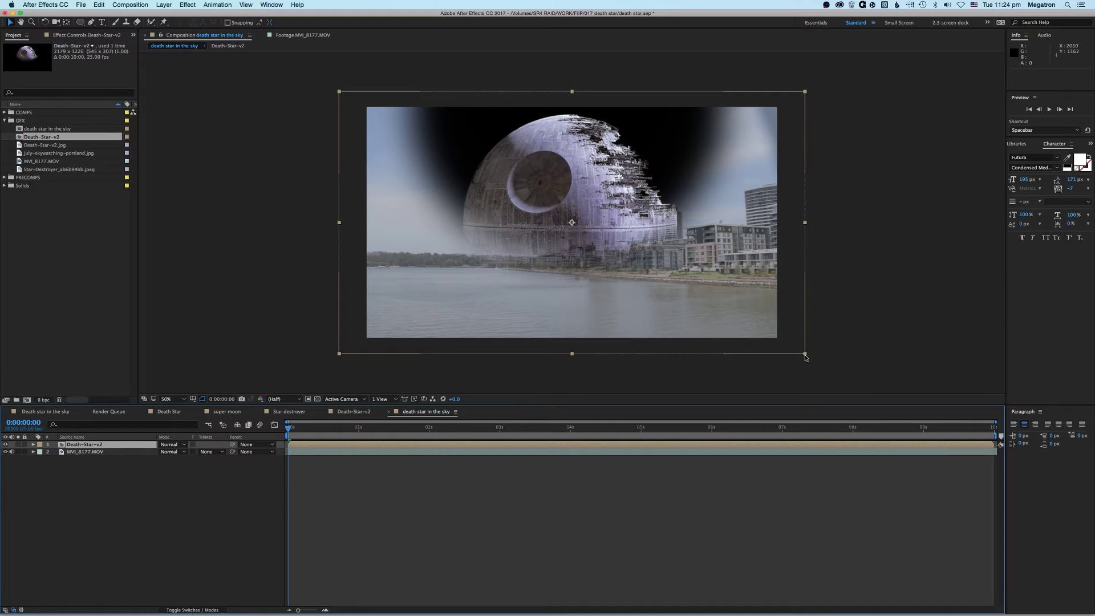
drag(806, 357, 704, 297)
drag(594, 212, 501, 172)
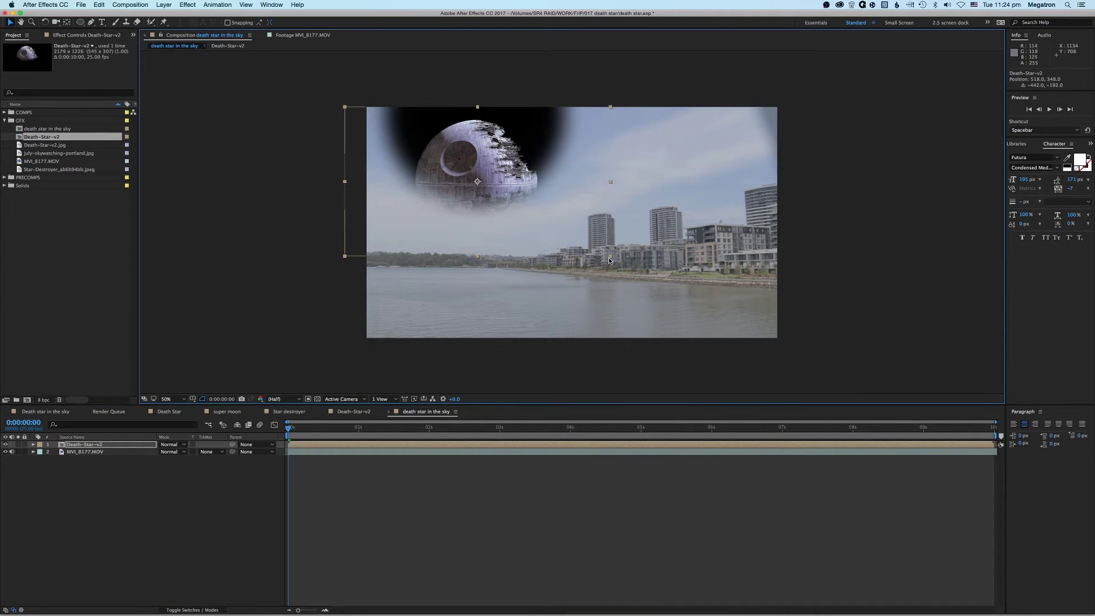
drag(609, 261, 628, 265)
drag(518, 199, 518, 205)
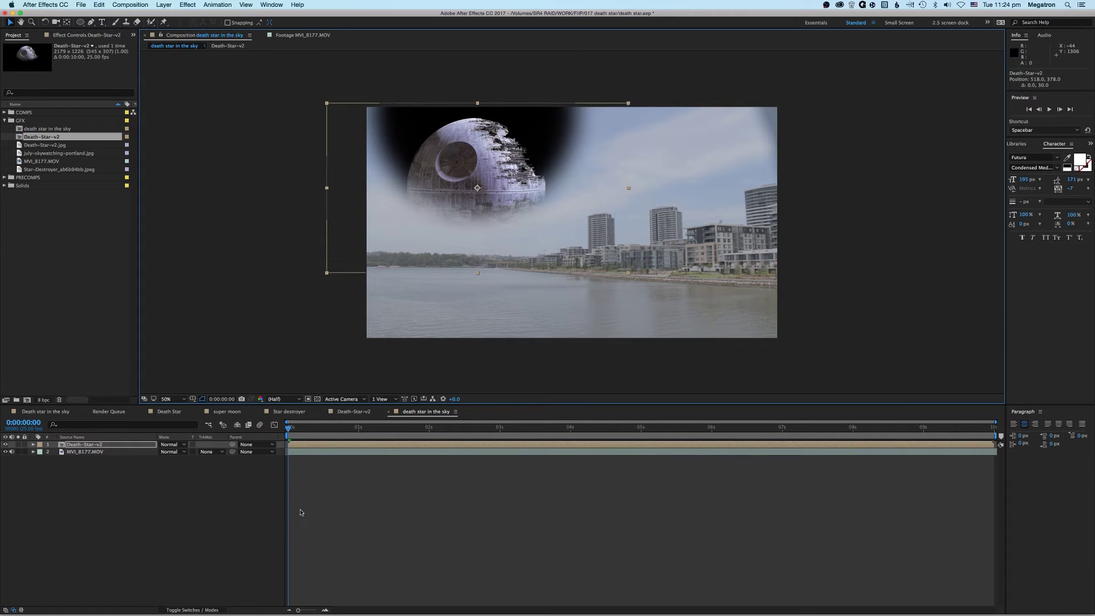
click(301, 512)
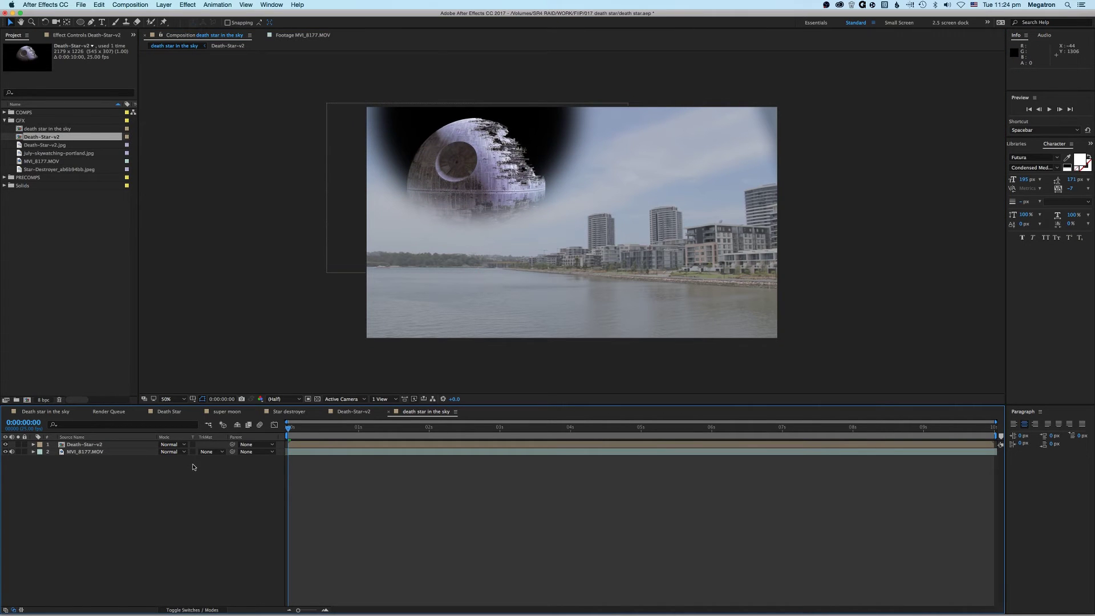
Step: Set the Death-Star-v2 layer's blend mode to Screen
click(175, 445)
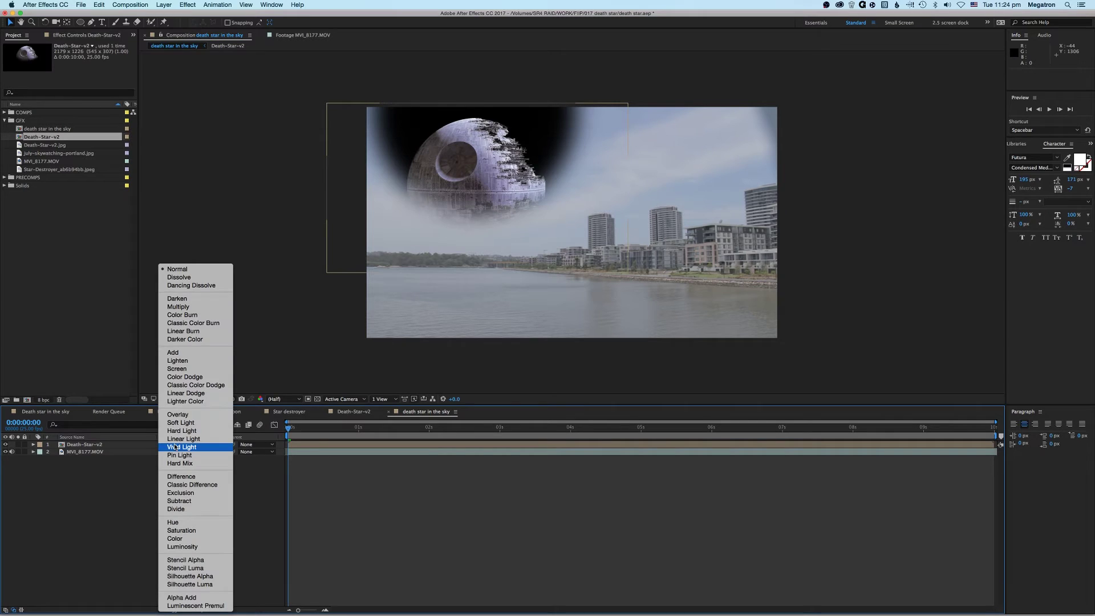
click(179, 369)
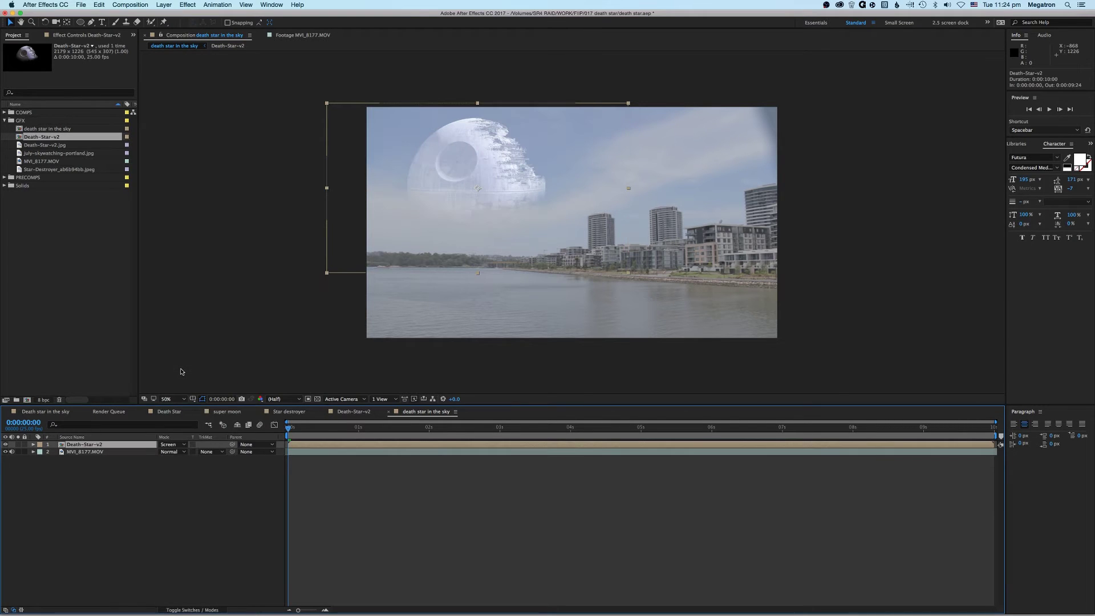
click(373, 528)
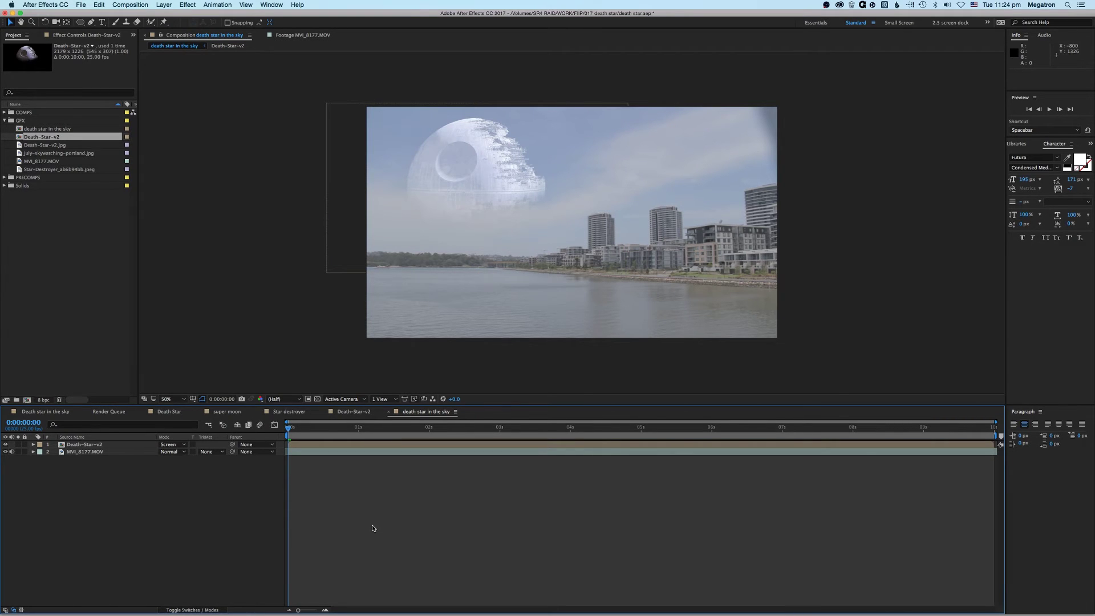
click(114, 444)
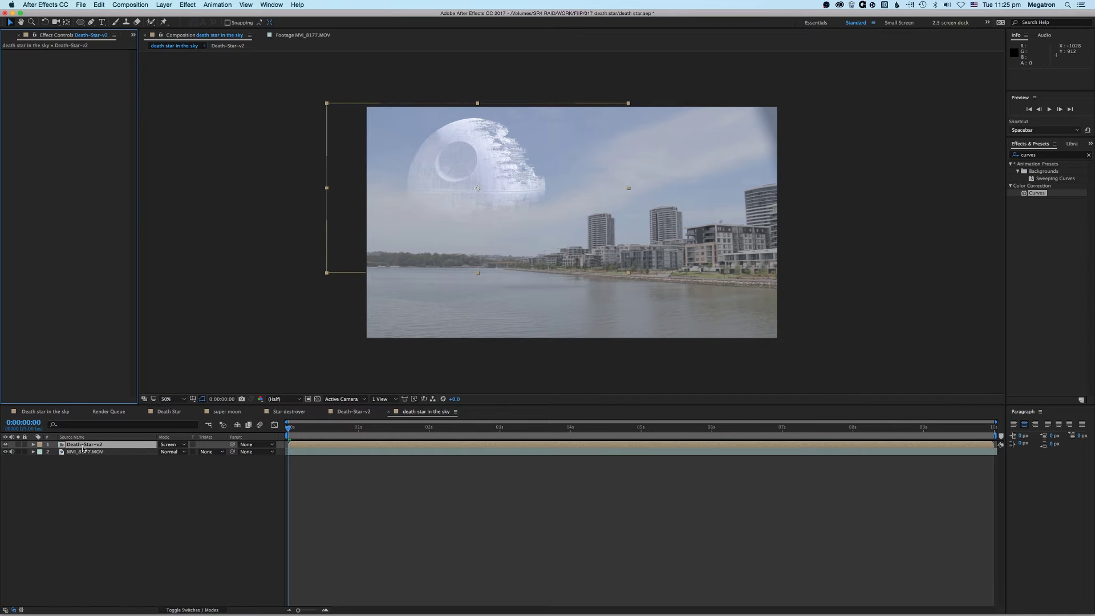
Step: Set the Death-Star-v2 layer's opacity to 70%
key(t)
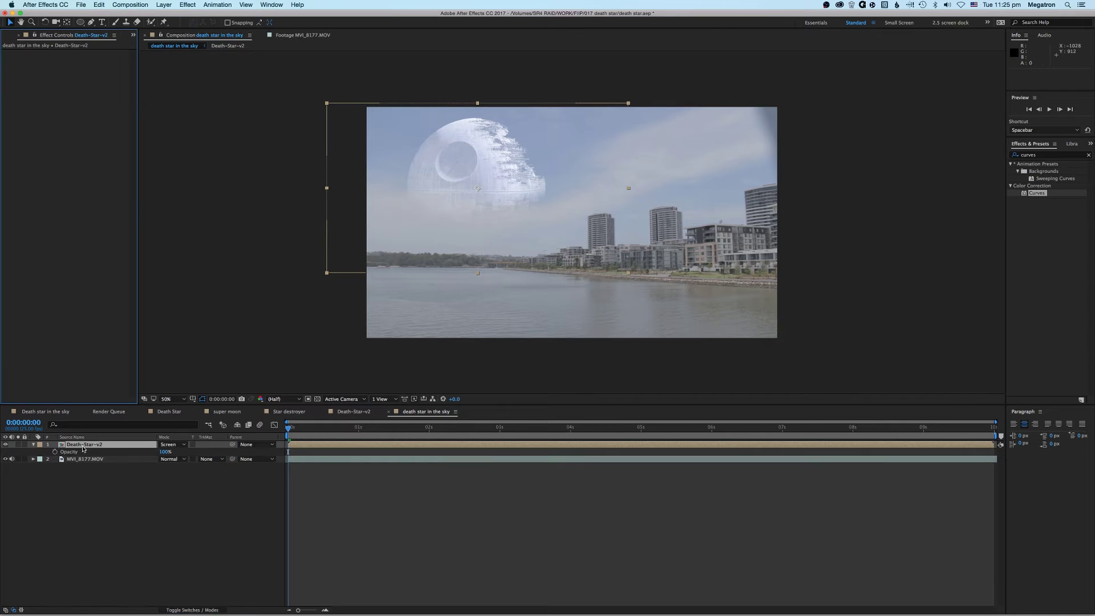
click(165, 452)
text(70)
key(Return)
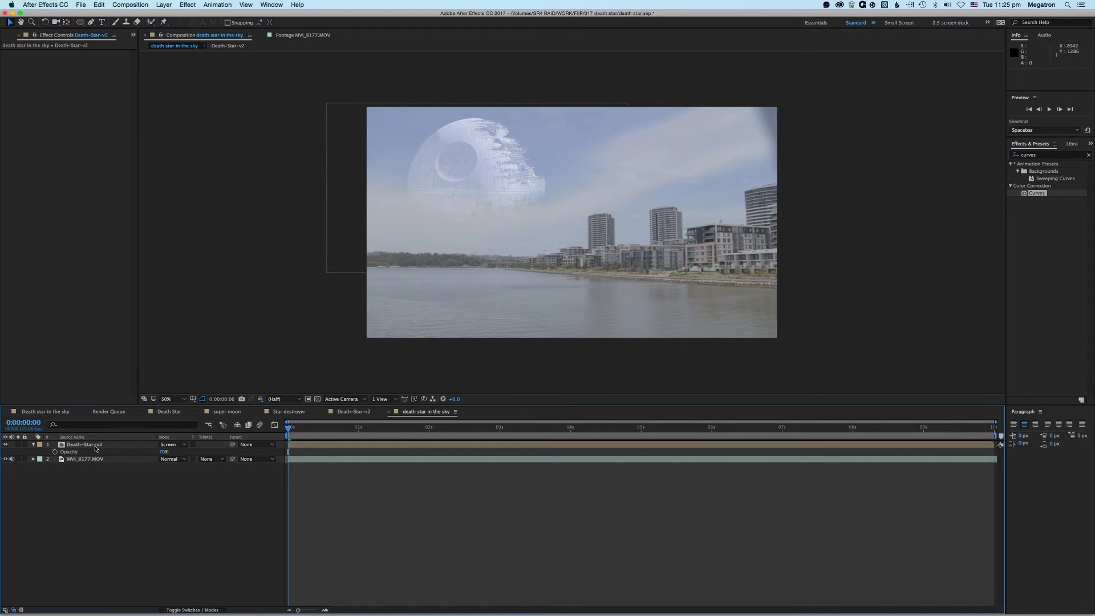
Step: Add an adjustment layer on top and search Effects & Presets for 'lumetri'
key(super+alt+y)
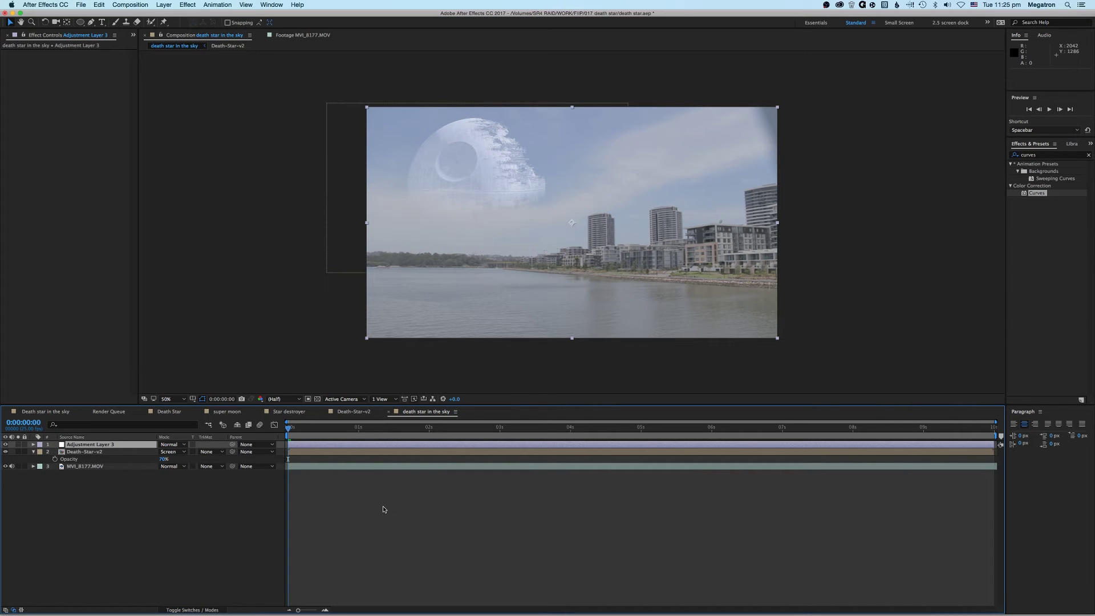
right_click(308, 493)
mouse_move(312, 497)
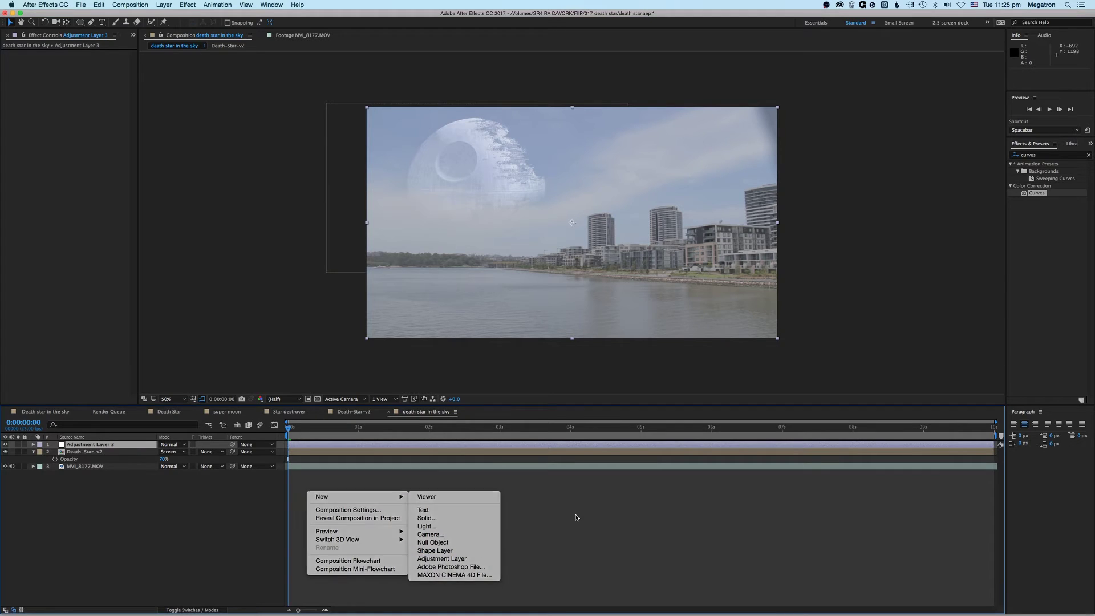
click(576, 517)
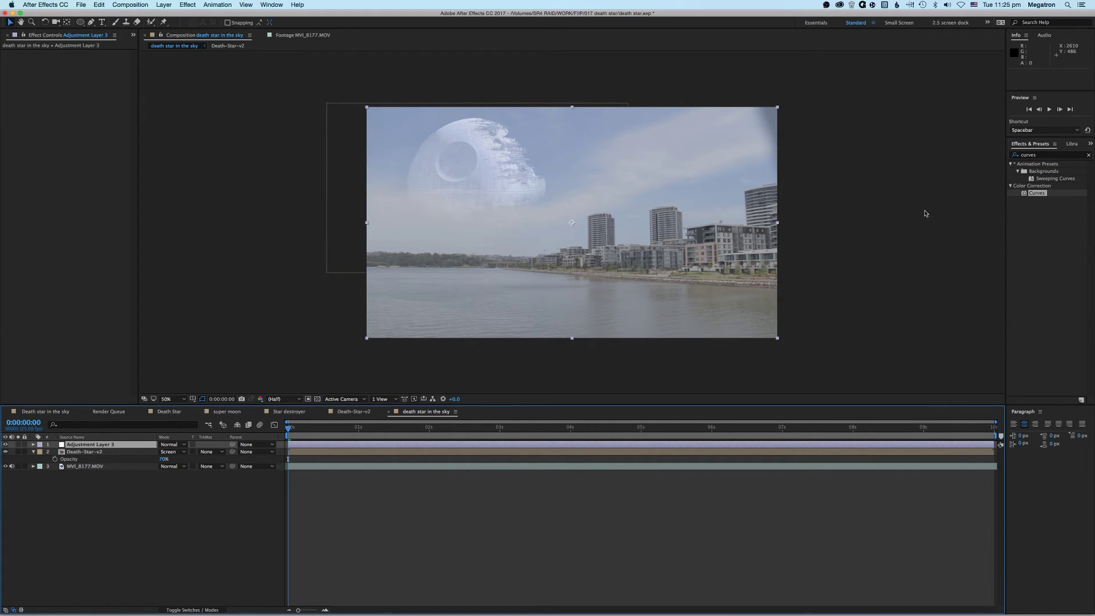
click(1088, 155)
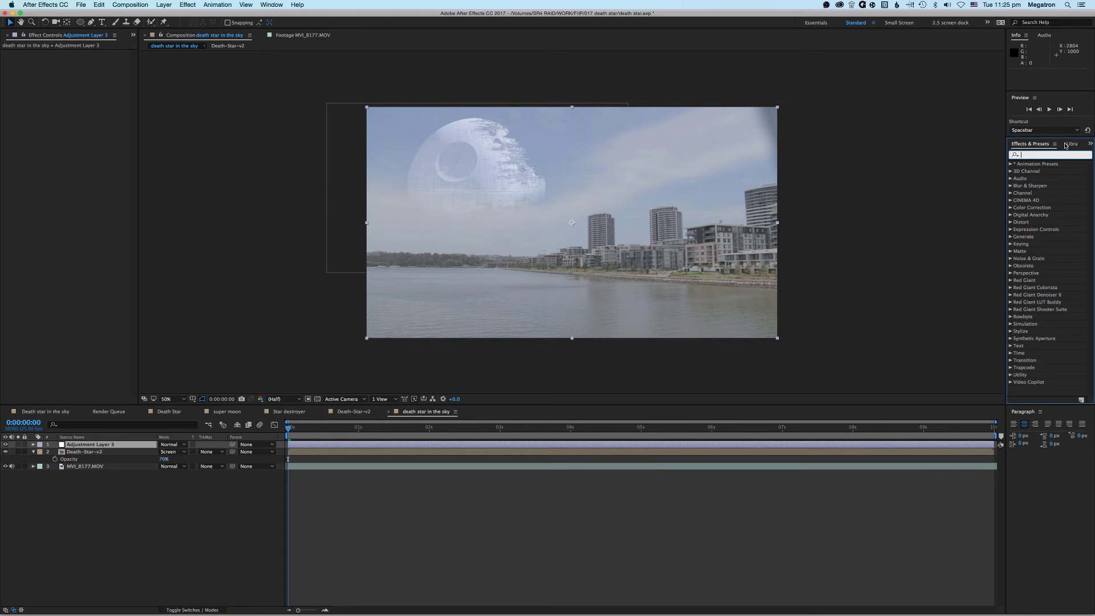
text(lum)
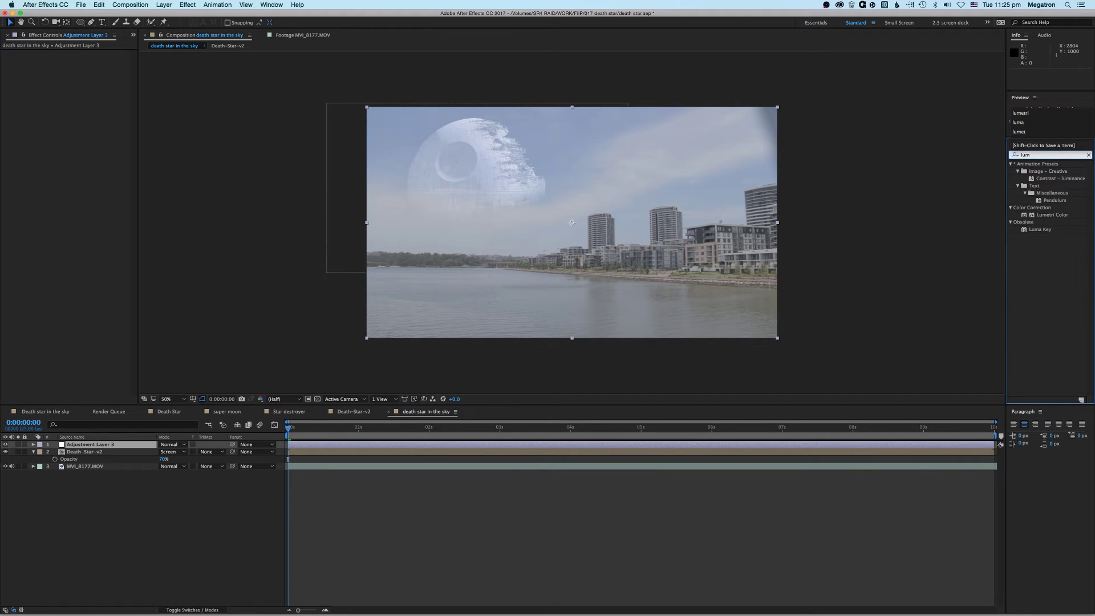
text(etri)
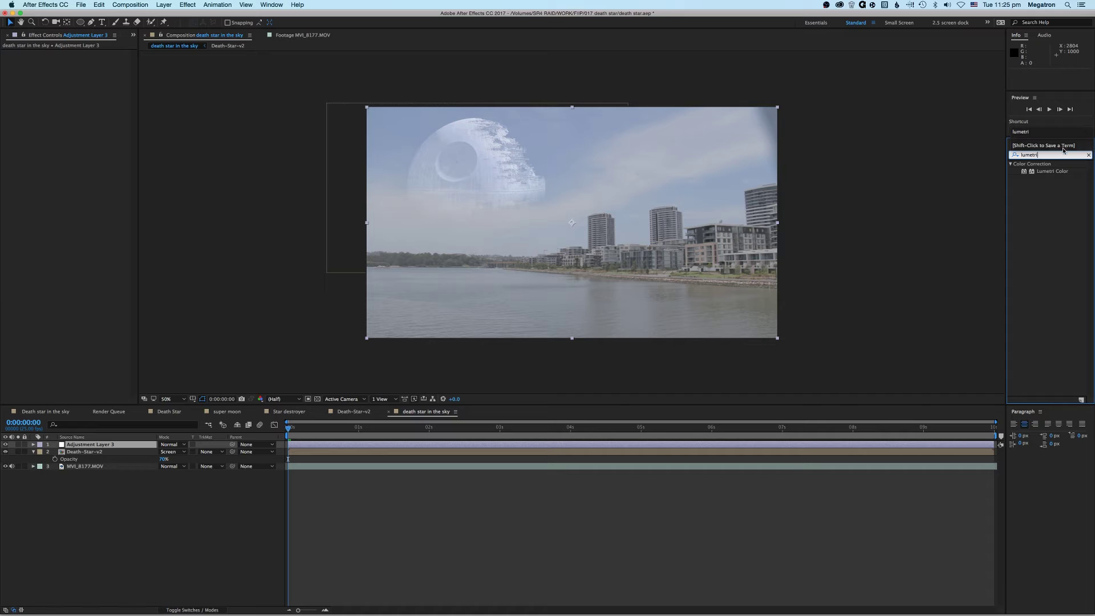
Step: Apply Lumetri Color to the adjustment layer with the CineSpace2383sRGB6bit Creative look
double_click(1055, 172)
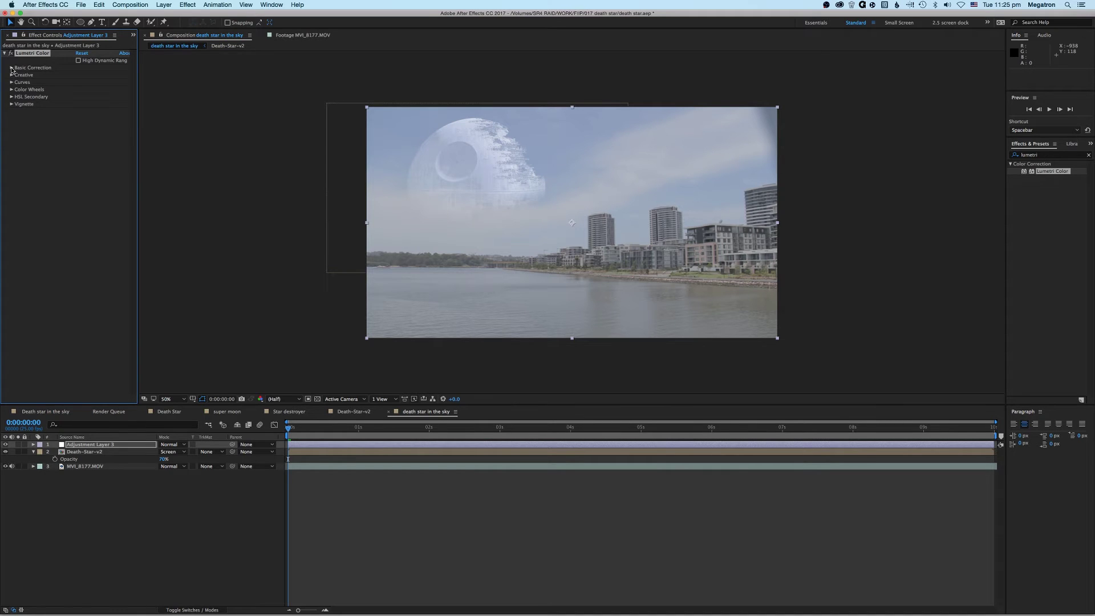
click(12, 75)
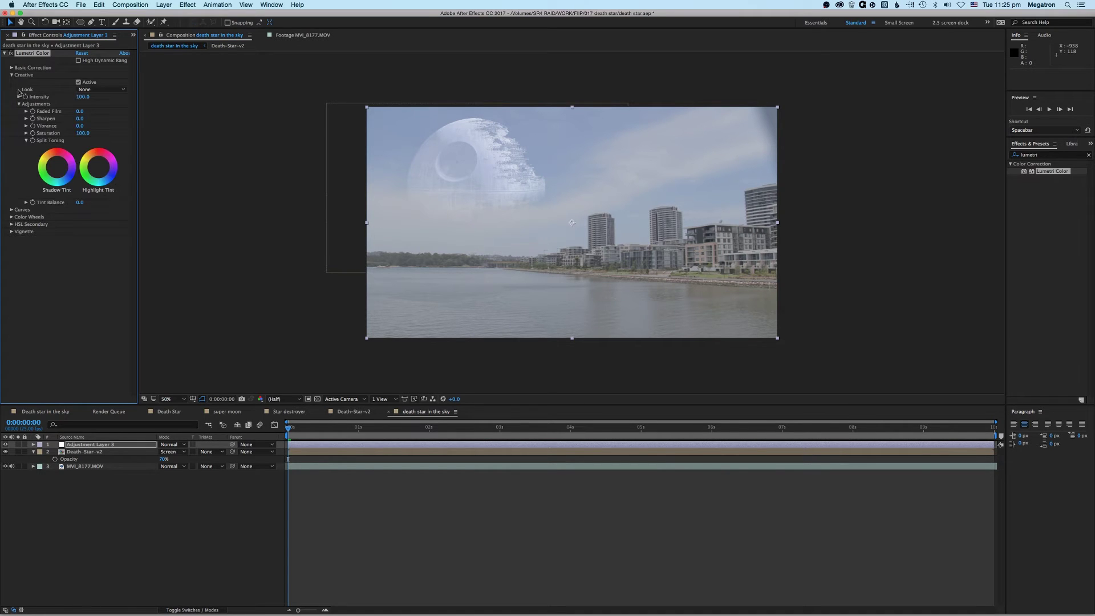
click(111, 90)
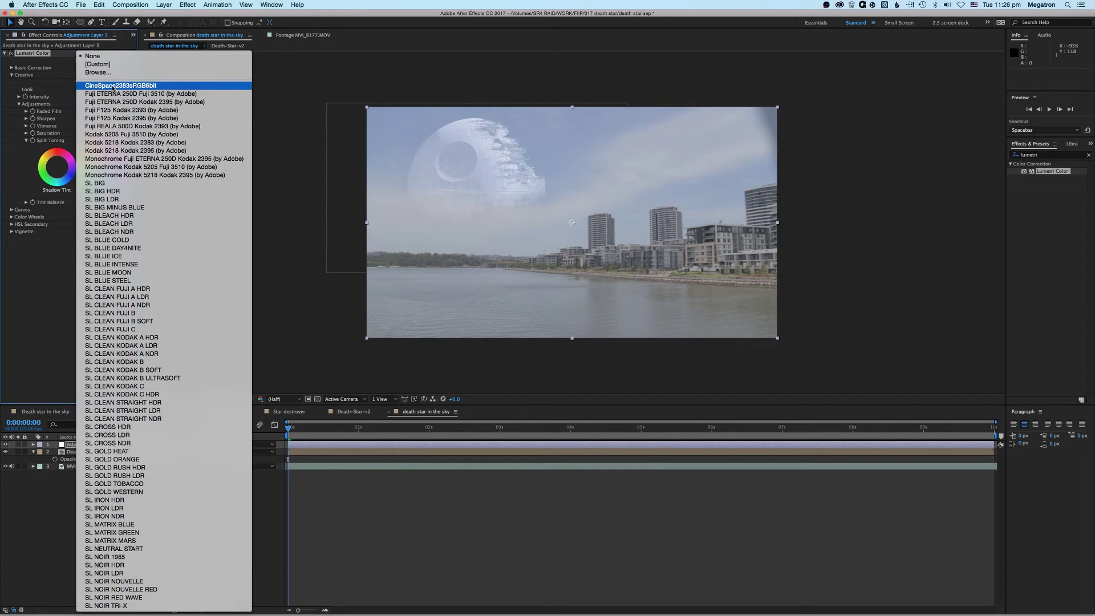
click(109, 85)
click(328, 586)
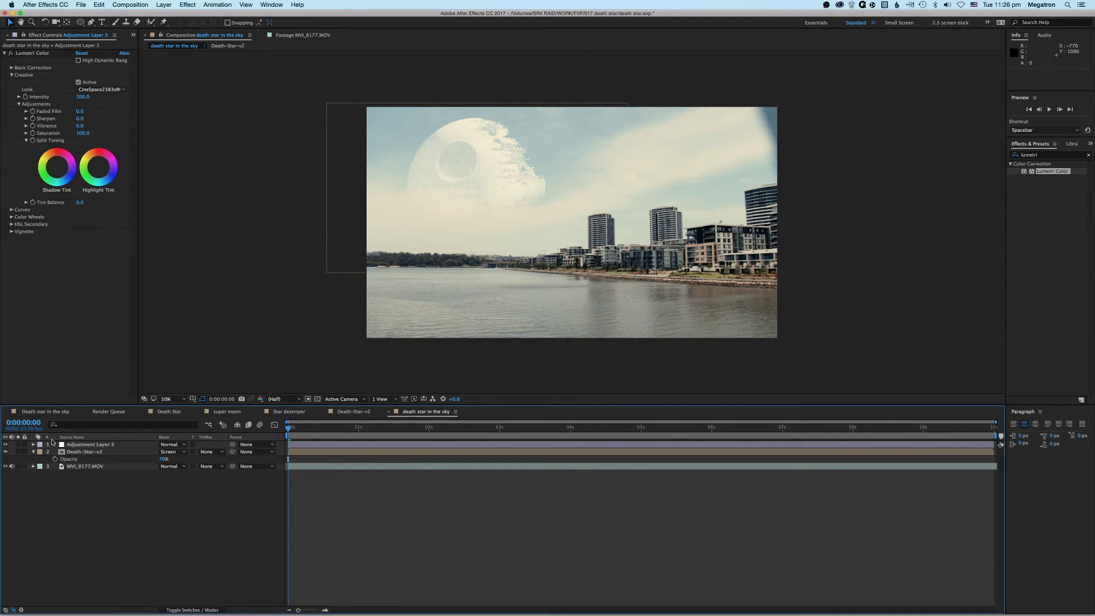
Step: Lower the Death-Star-v2 layer's opacity to 35%
click(72, 437)
click(86, 451)
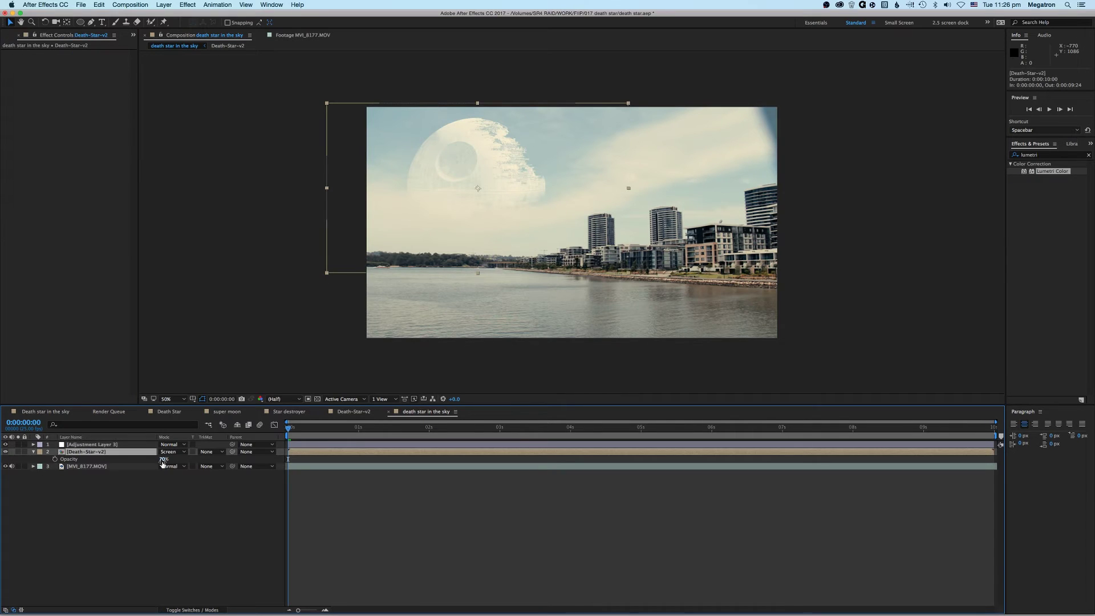
drag(164, 459, 148, 461)
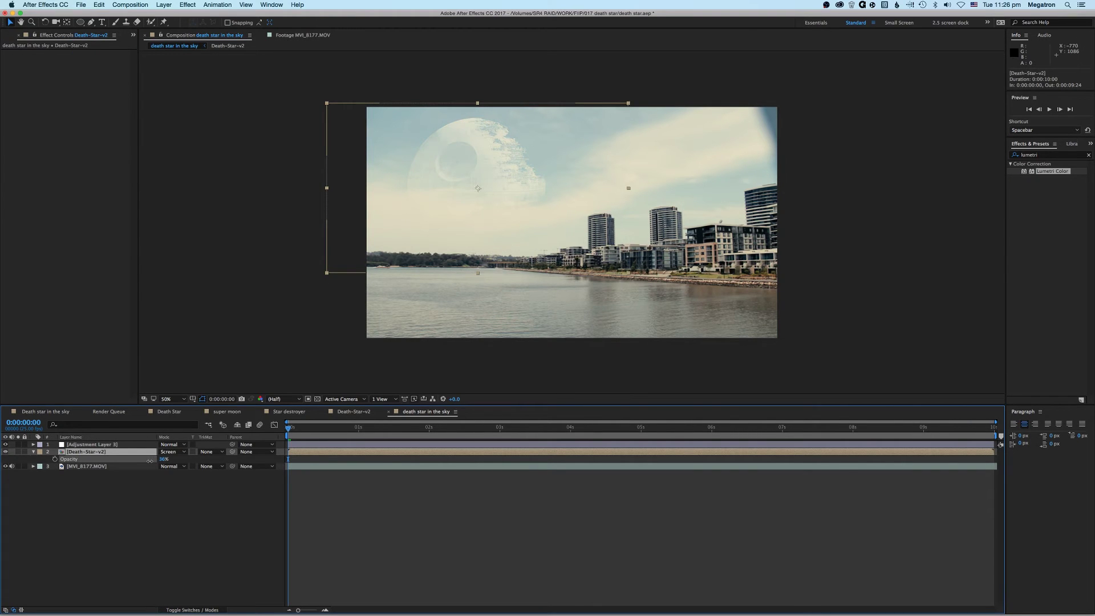
click(170, 516)
click(484, 231)
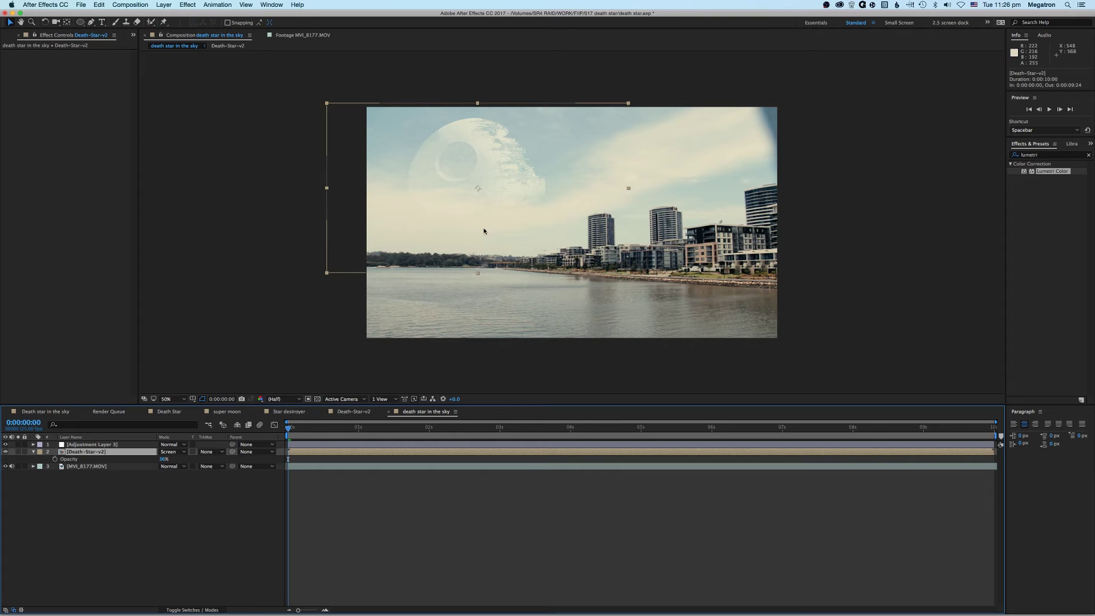
Step: Nudge the Death Star slightly left and preview the shot from the start
drag(514, 189, 504, 188)
click(307, 429)
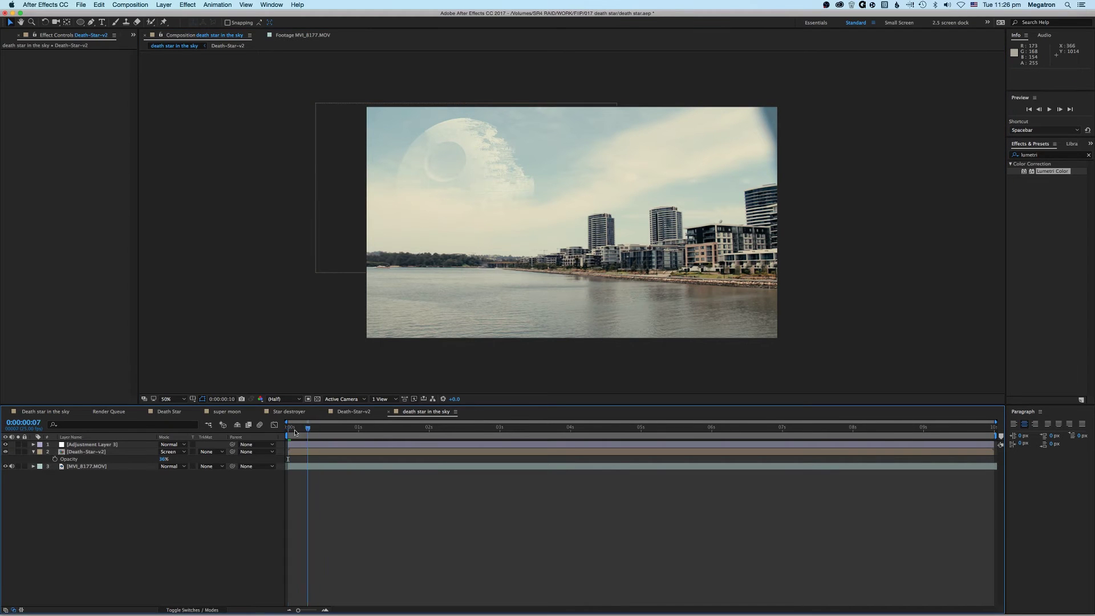
key(Home)
key(space)
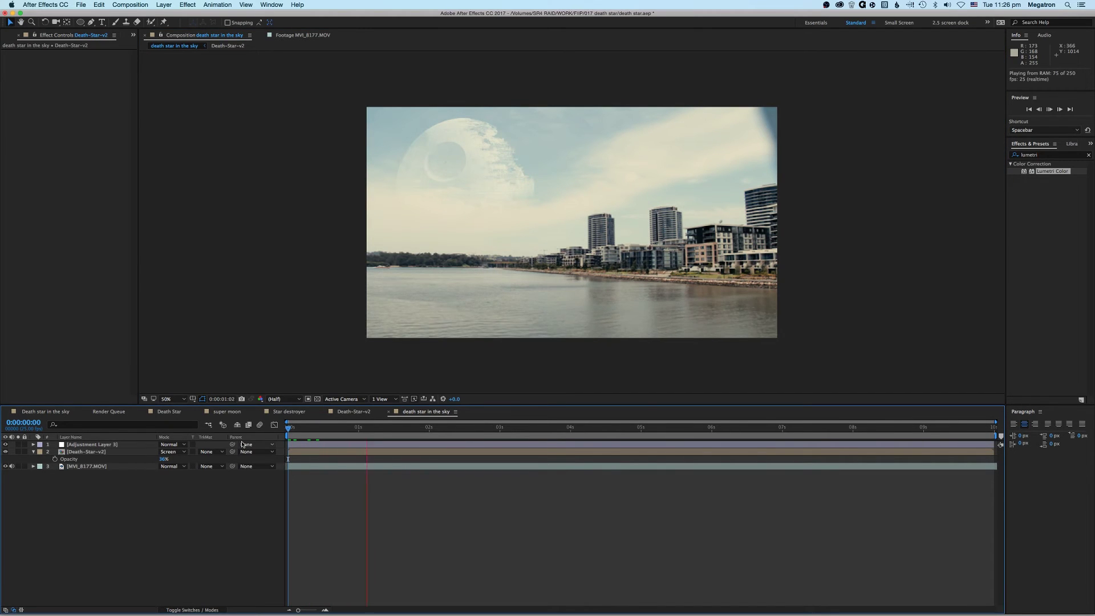
key(space)
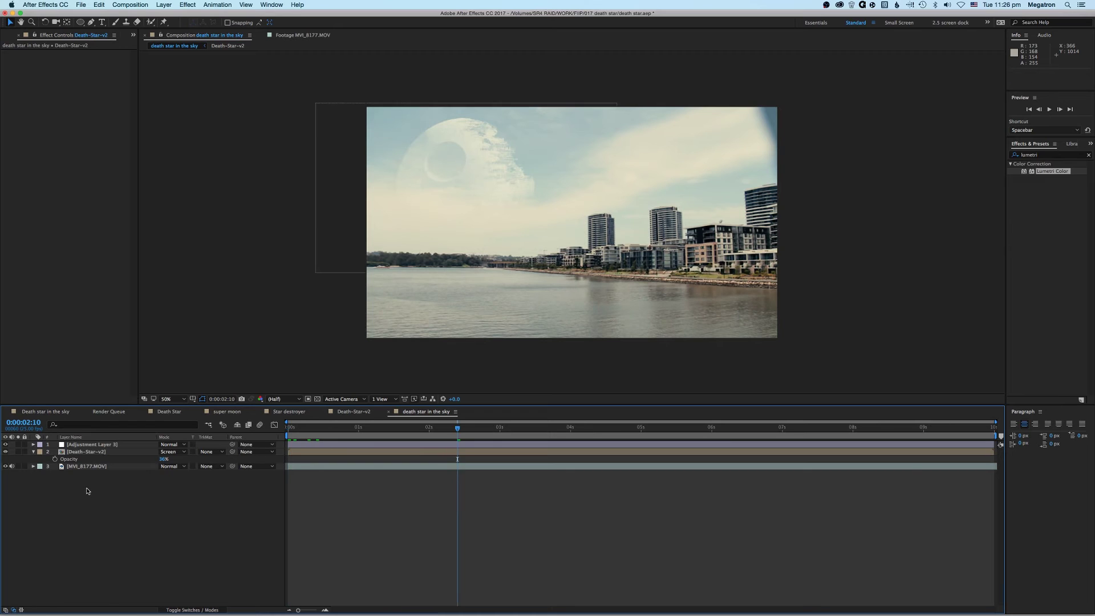
Step: Open the Death-Star-v2 precomp, with the playhead reset to the first frame
double_click(468, 158)
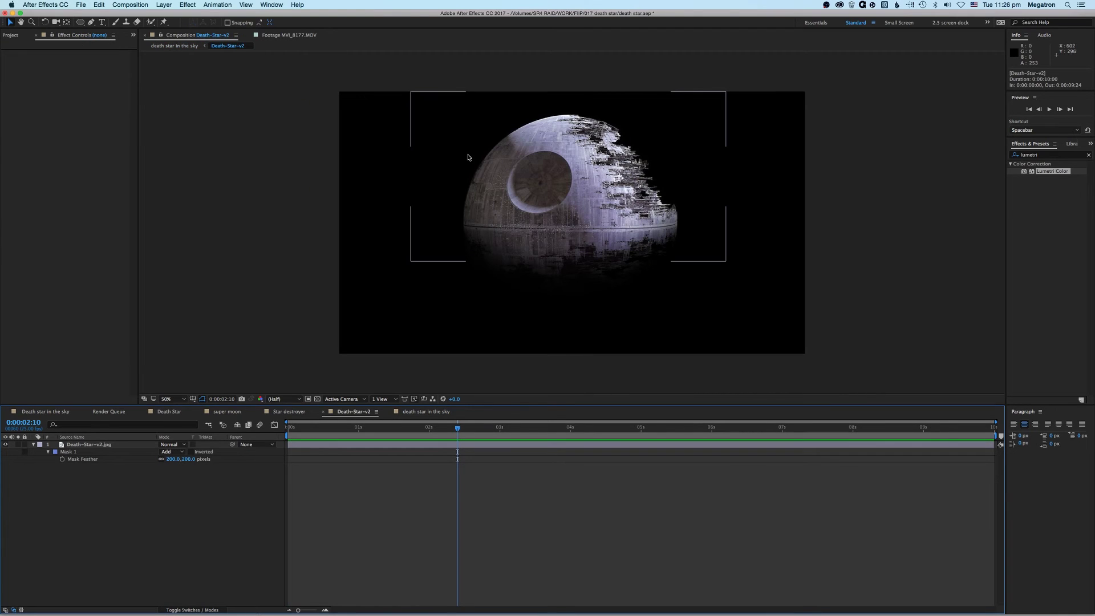
click(167, 46)
drag(302, 433, 281, 437)
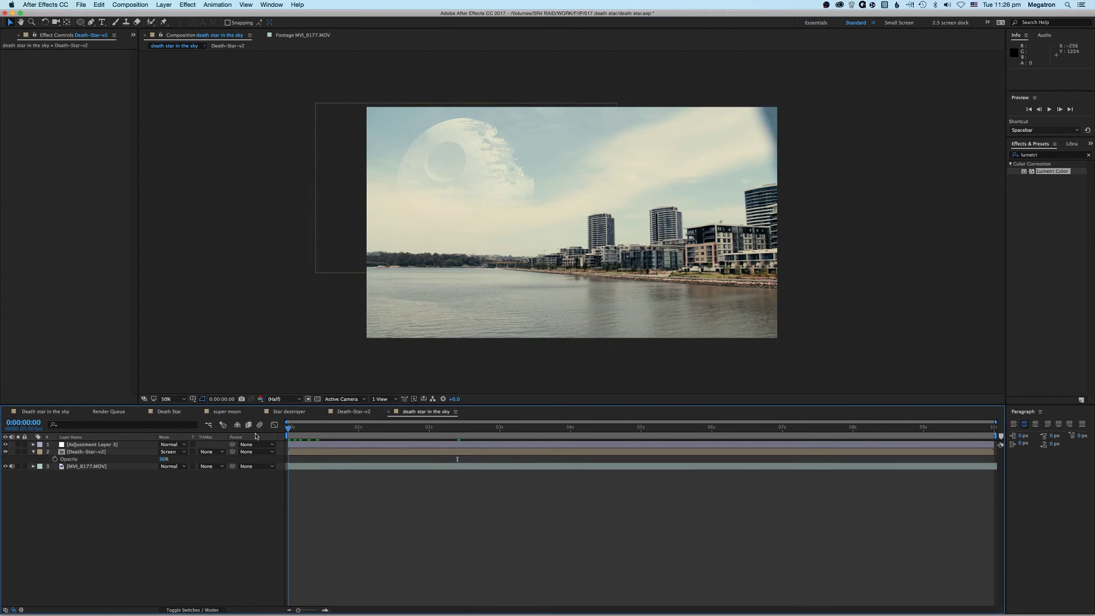
double_click(177, 452)
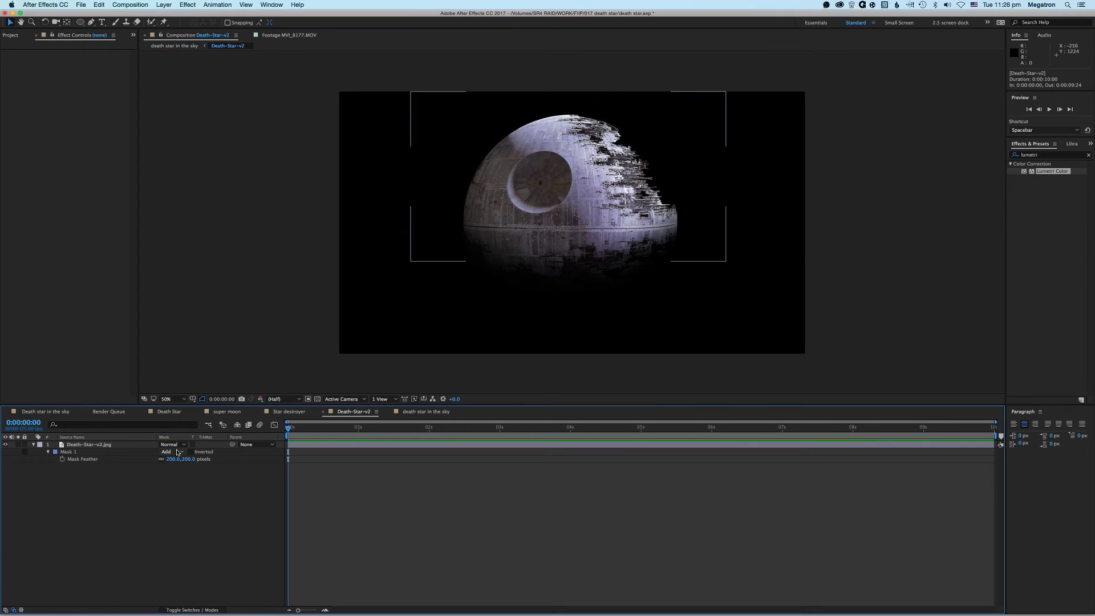
Step: Add a blue solid below the Death Star inside the precomp
click(313, 499)
key(super+y)
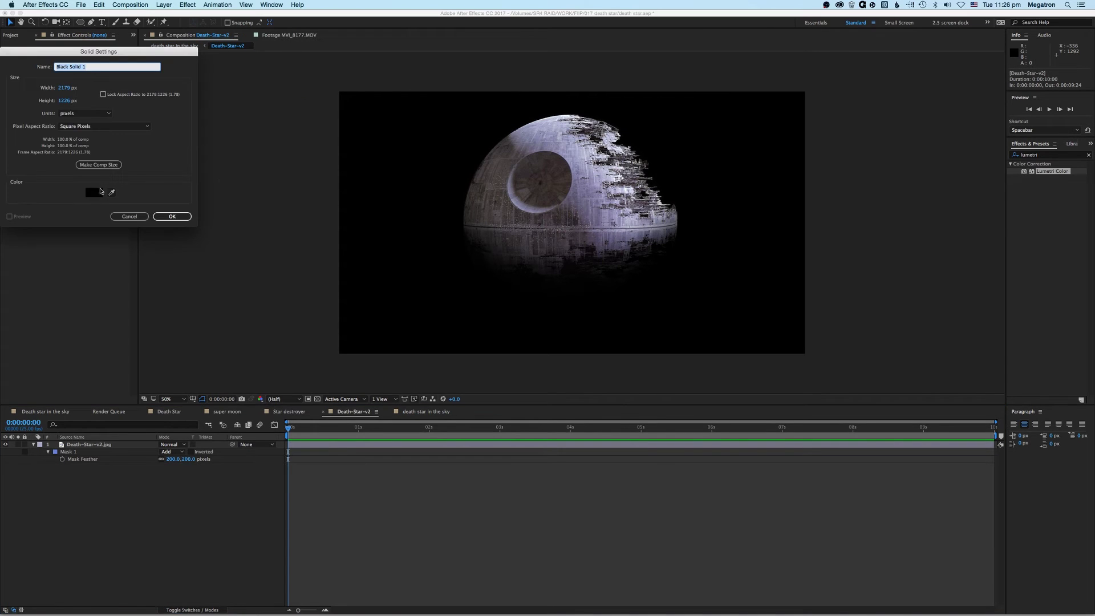
click(101, 191)
drag(135, 201, 112, 145)
click(206, 129)
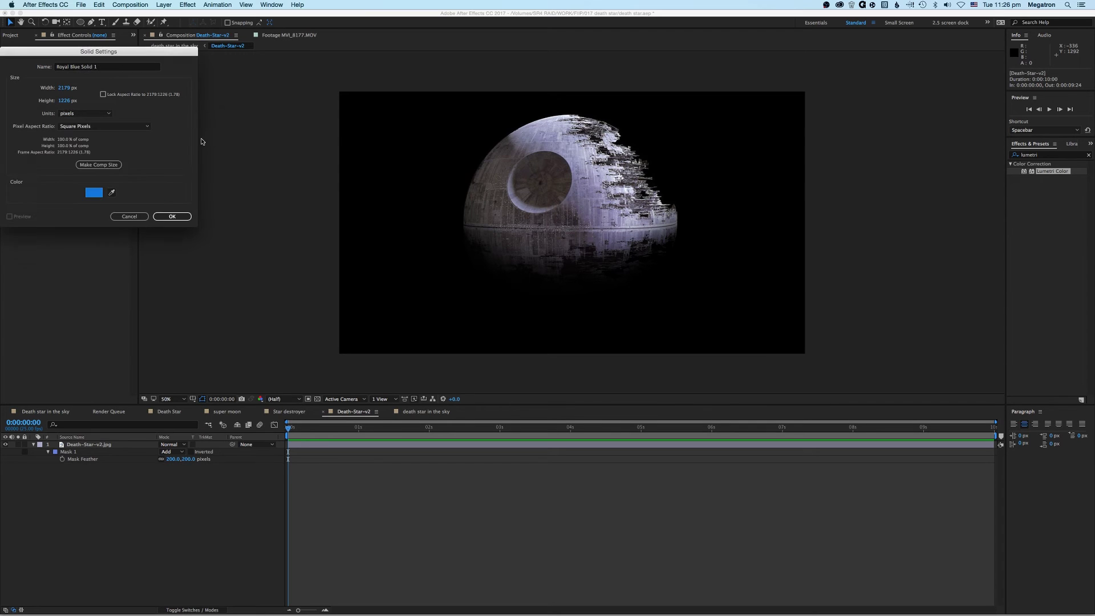
click(171, 216)
drag(86, 444, 90, 490)
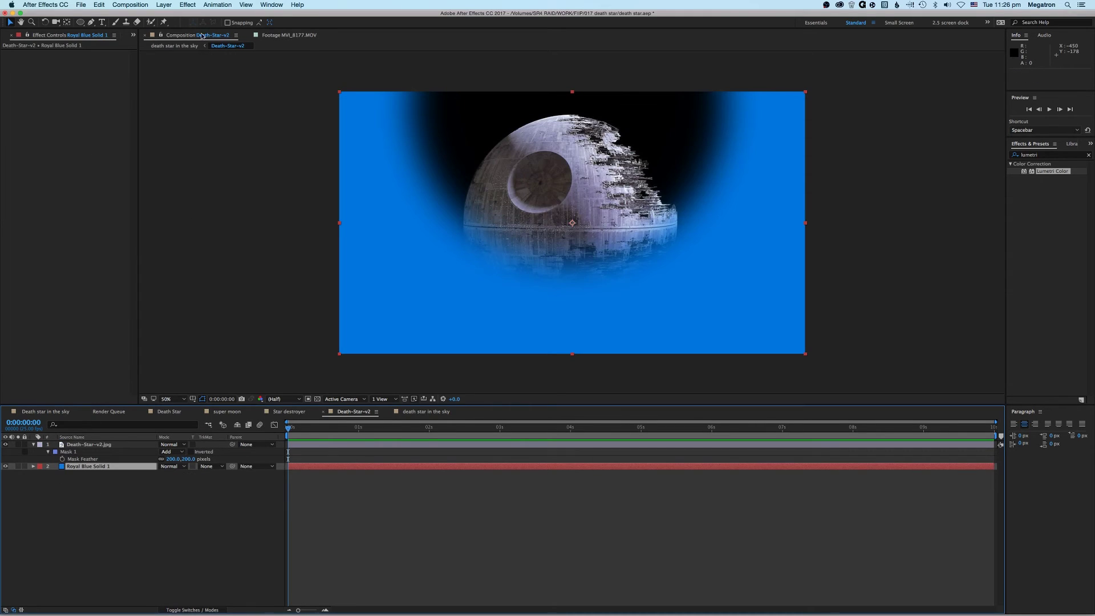
click(192, 46)
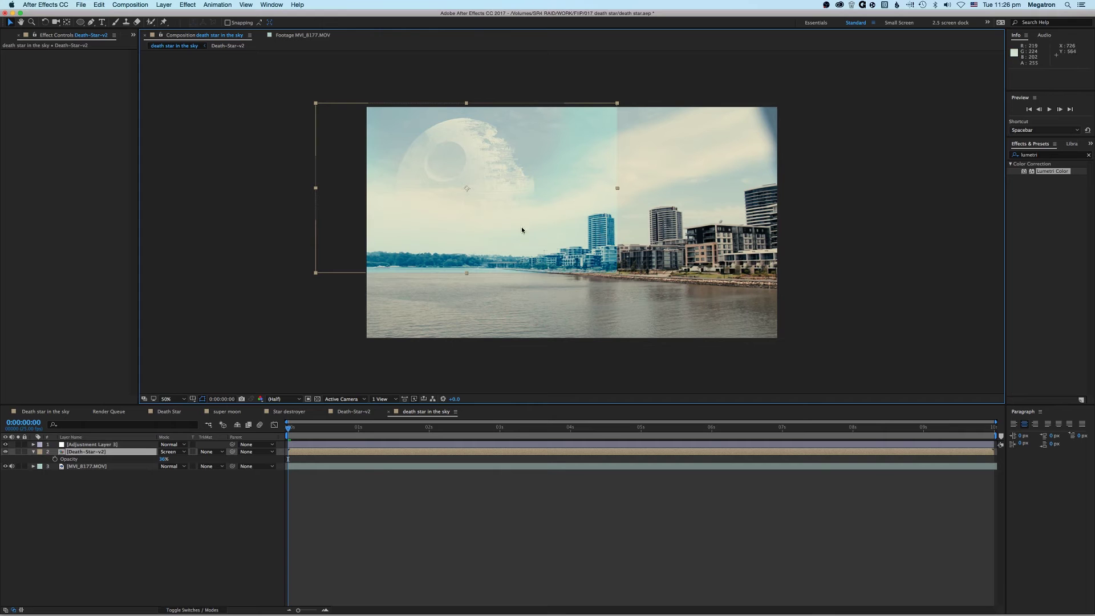
Step: Change the precomp's solid colour to black in Solid Settings, then return to 'death star in the sky'
double_click(131, 452)
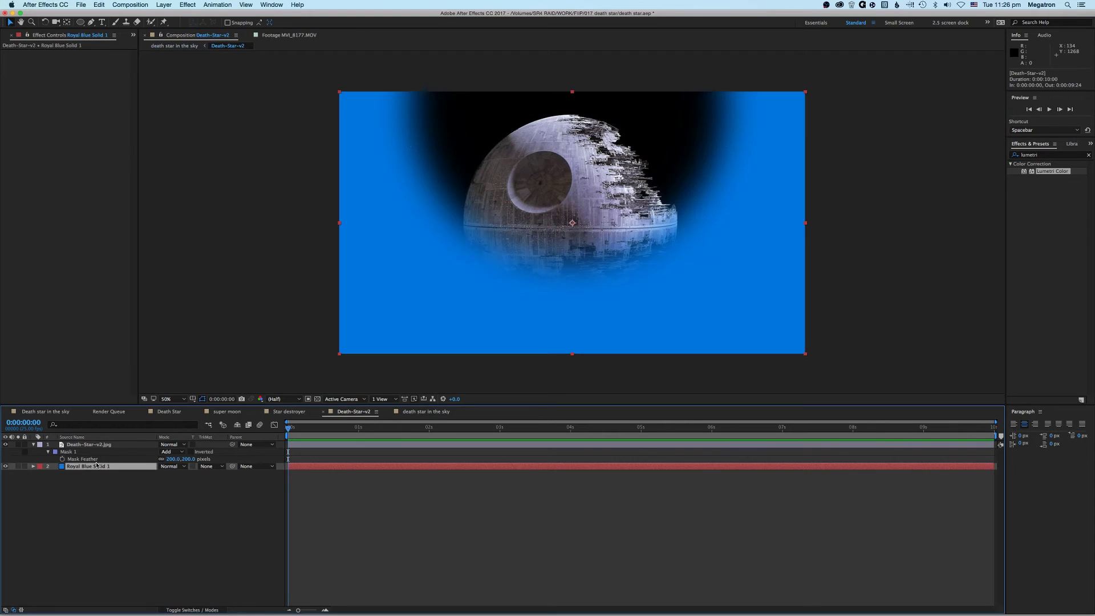
key(super+shift+y)
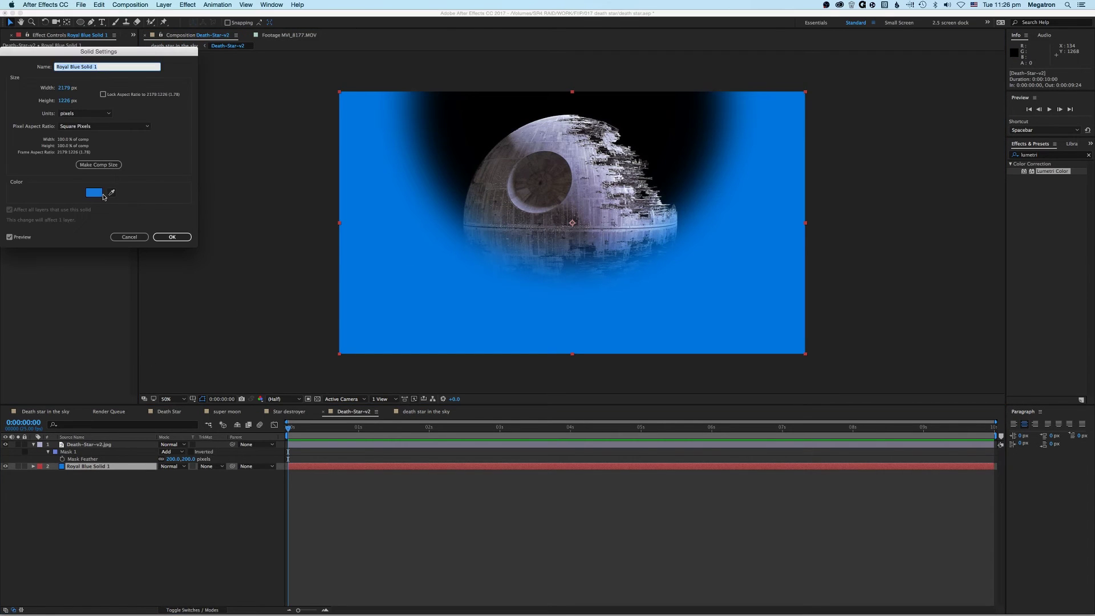
click(94, 193)
drag(124, 200, 196, 297)
click(205, 129)
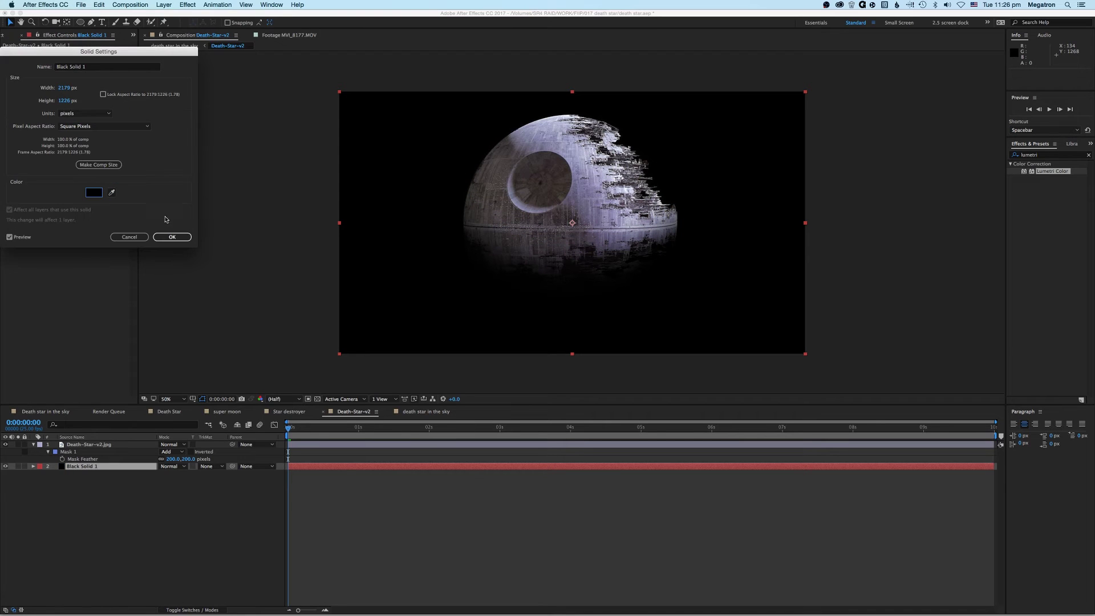
click(171, 237)
click(184, 47)
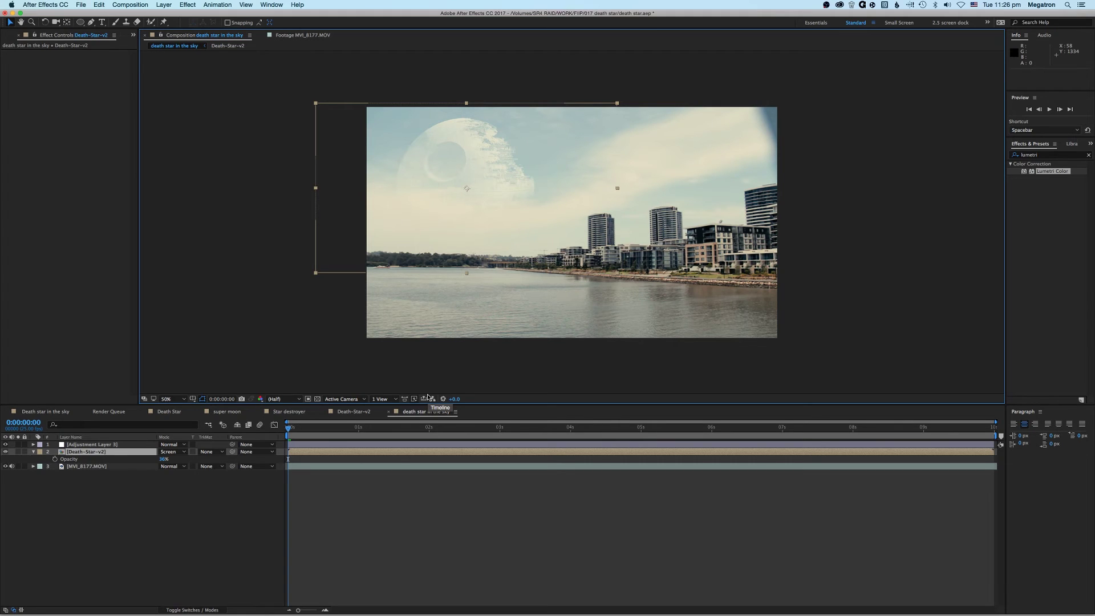
Step: Bring the Project panel forward, open the PRECOMPS folder and select super moon
click(309, 501)
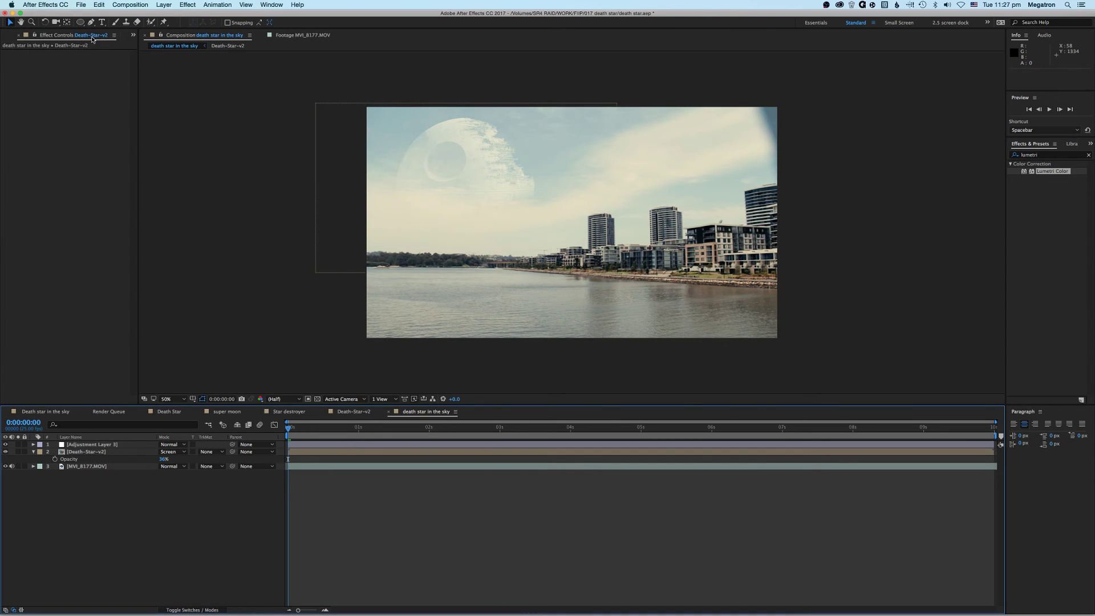
click(133, 35)
click(145, 49)
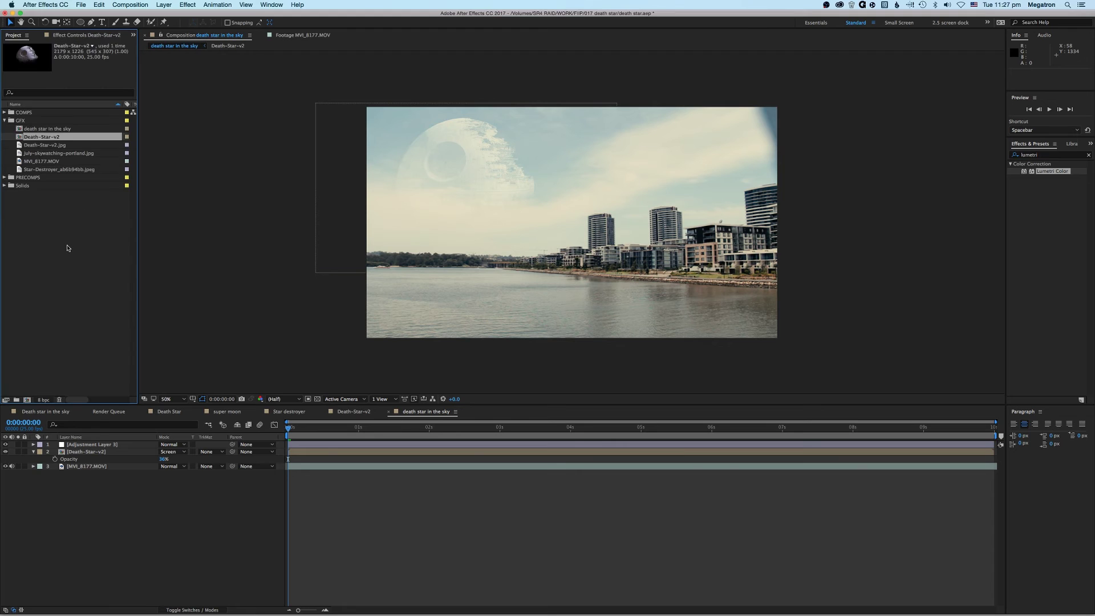
click(67, 248)
click(5, 177)
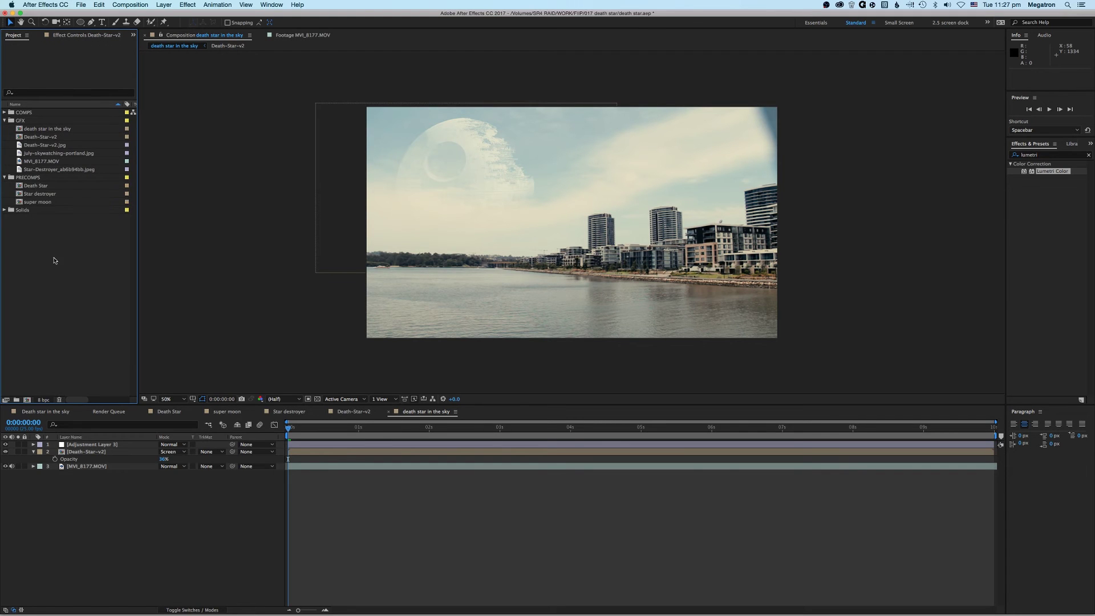
click(45, 203)
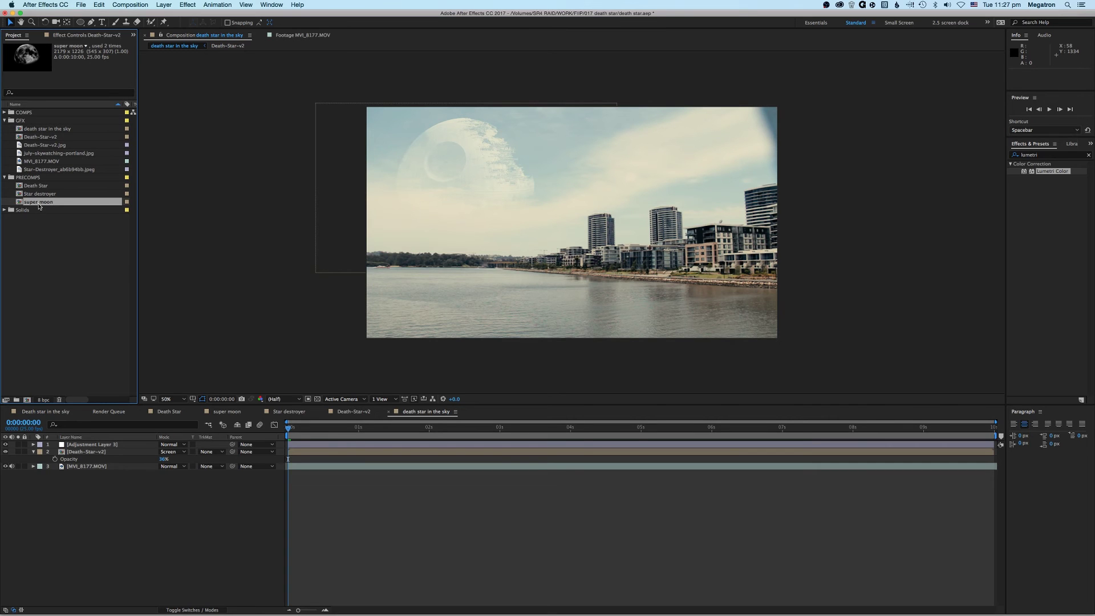
Step: Check the moon's circular Mask 1 by switching it to None and back to Add, then return to Death star in the sky
double_click(38, 205)
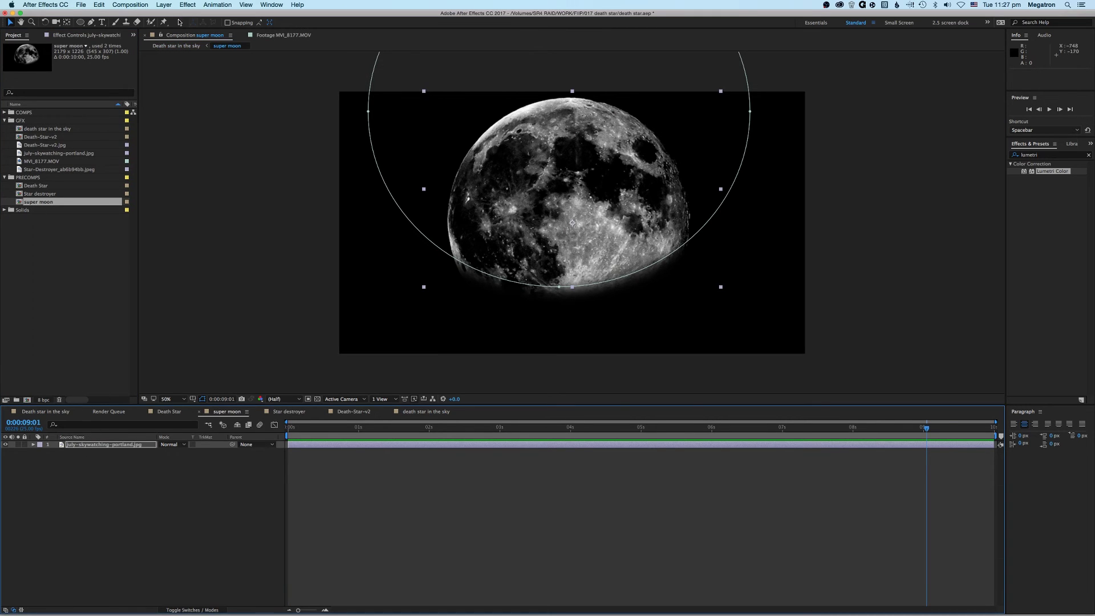
click(209, 501)
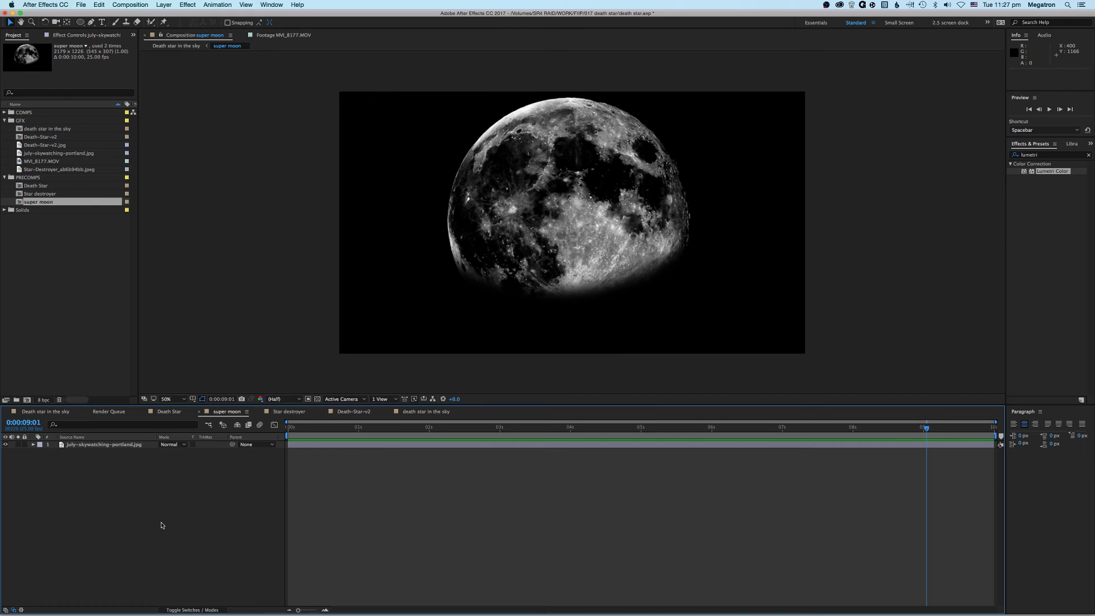
click(72, 445)
key(m)
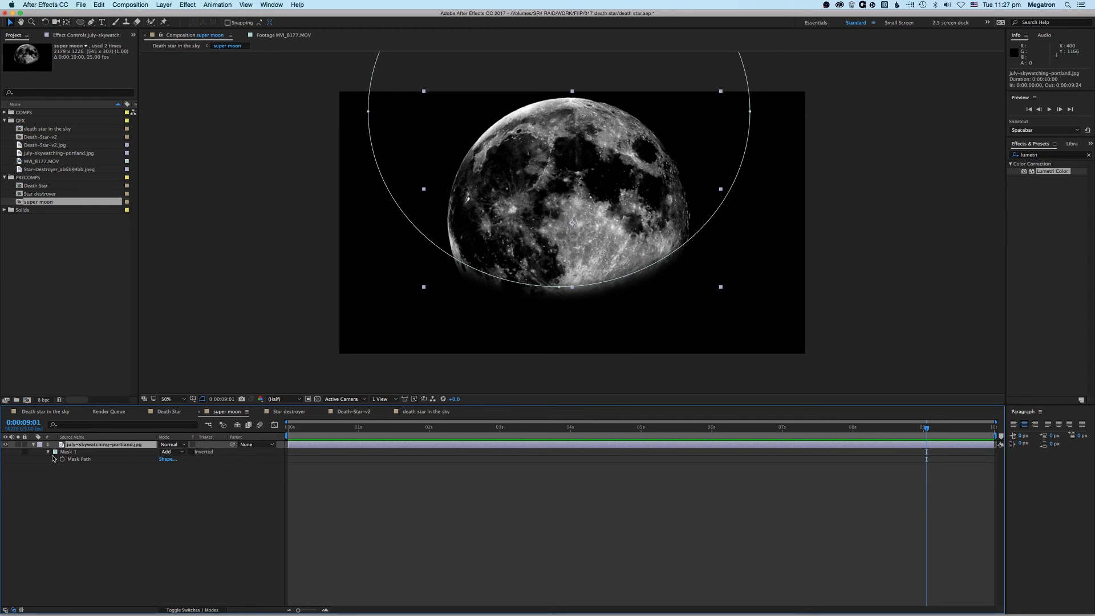
click(171, 452)
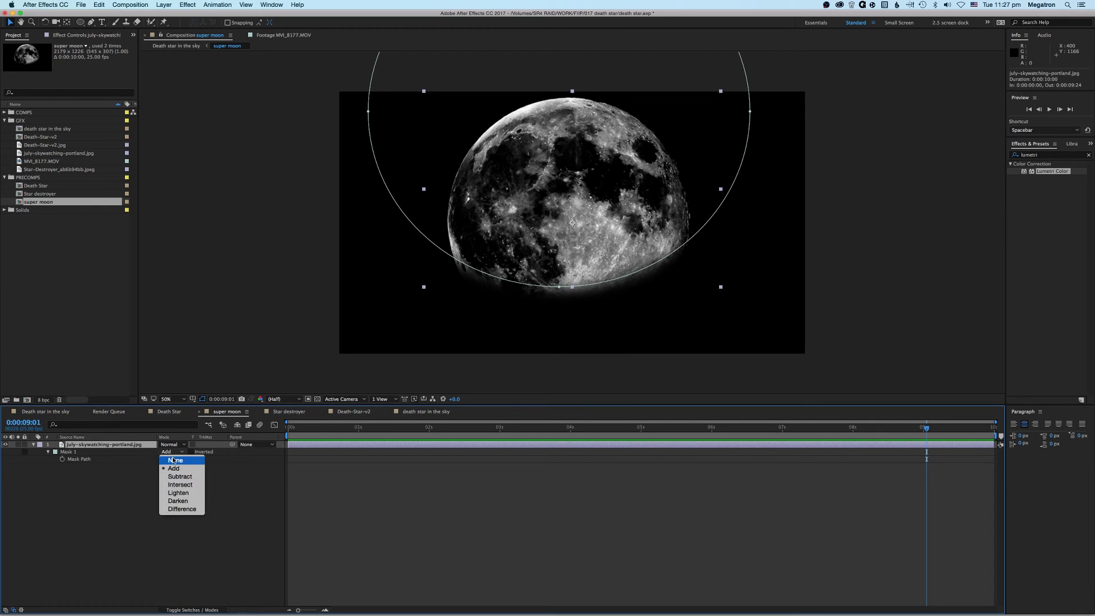
click(171, 455)
click(173, 529)
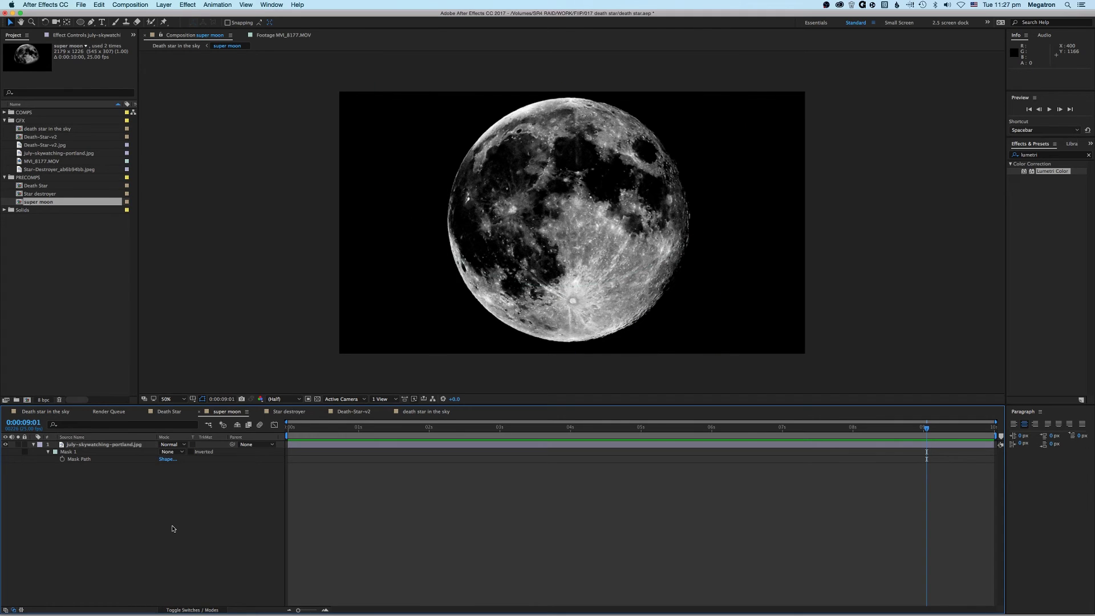
click(166, 453)
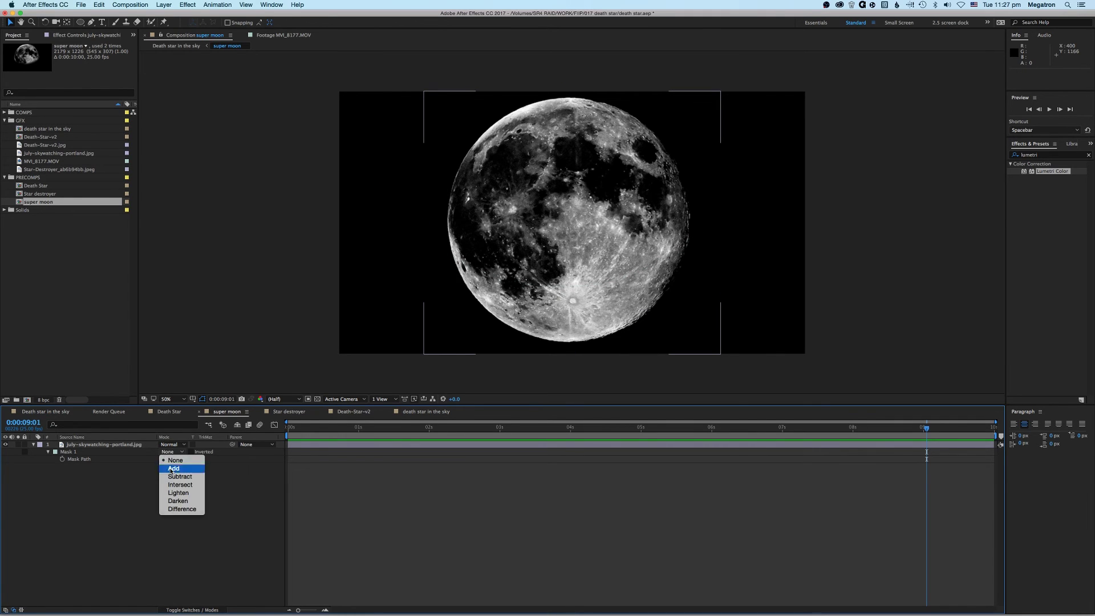
click(171, 469)
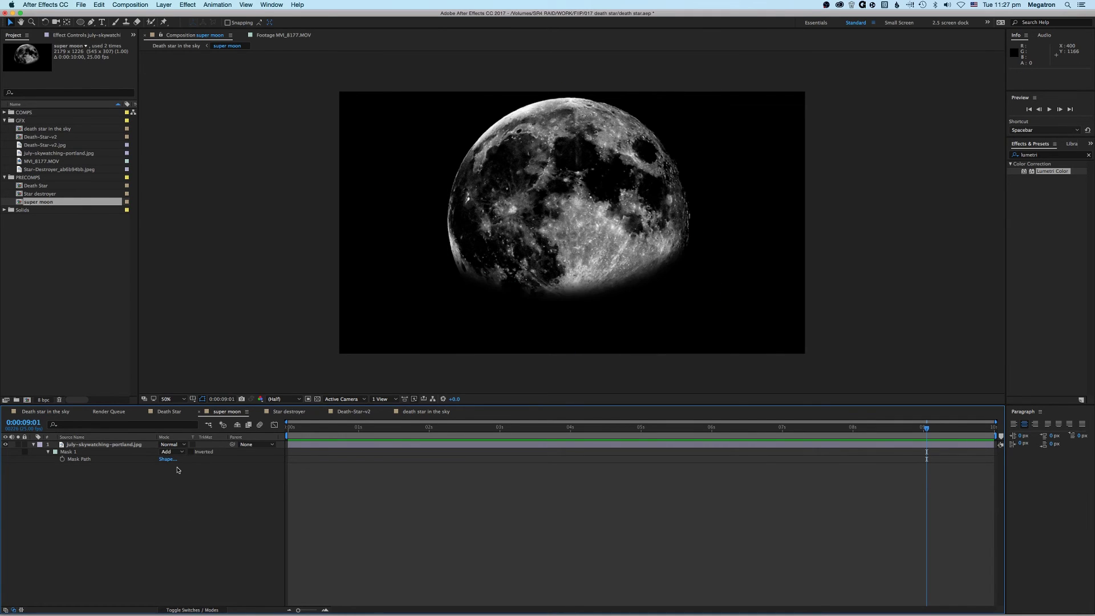
click(181, 46)
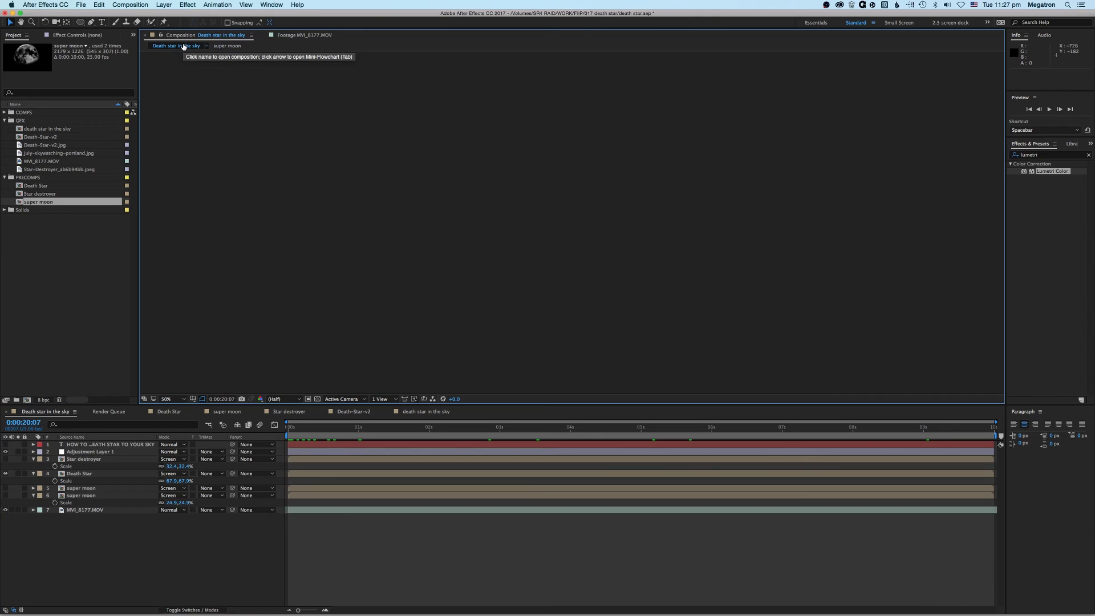
Step: In death star in the sky, replace the Death-Star-v2 layer with the super moon precomp
double_click(46, 130)
click(45, 203)
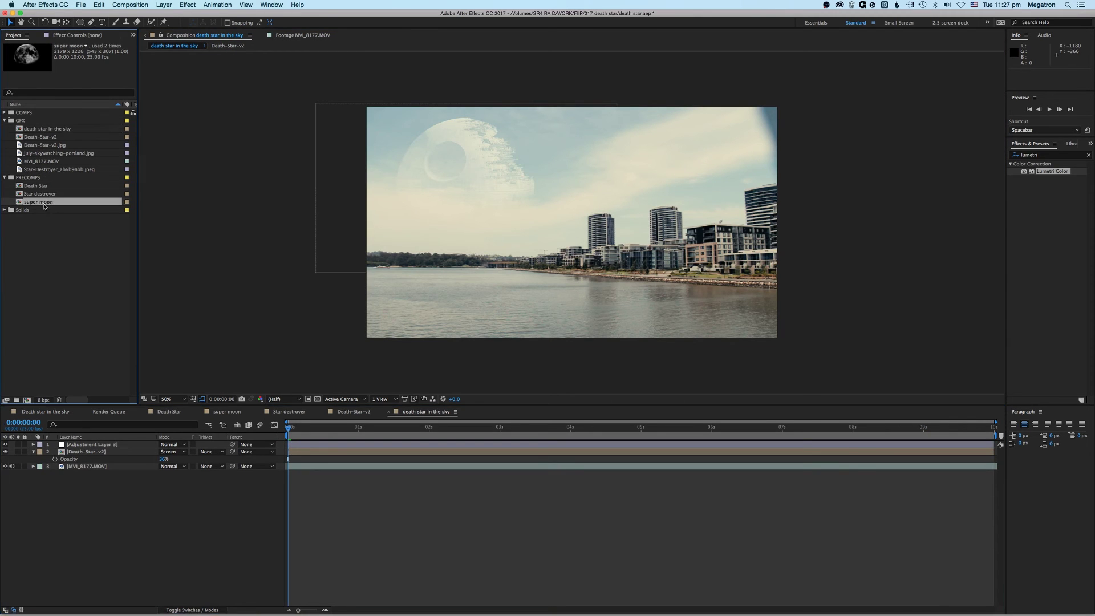
click(93, 452)
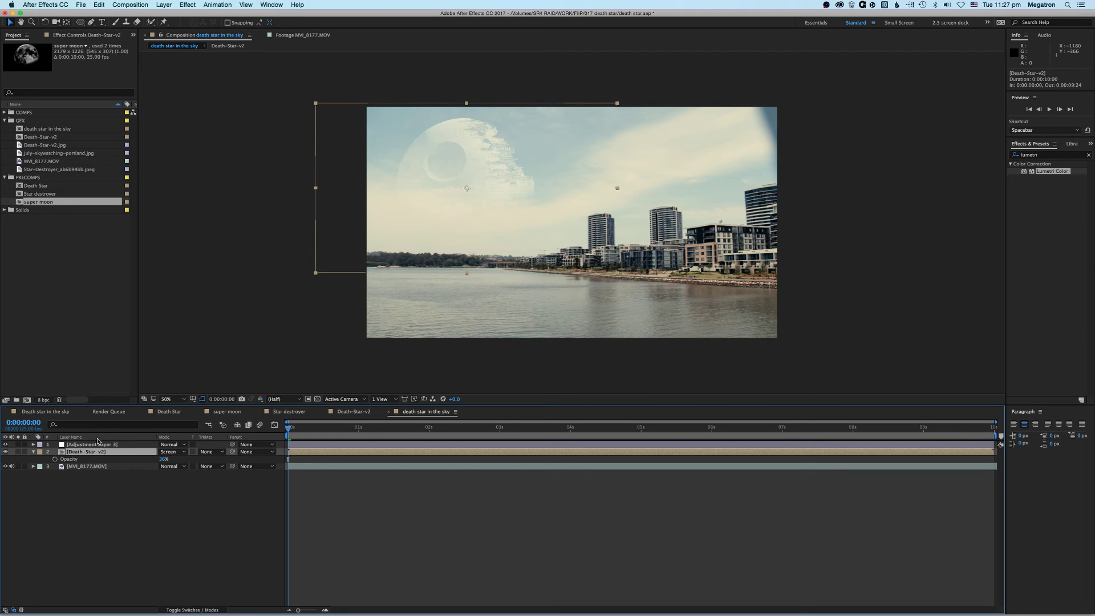
click(105, 309)
click(43, 203)
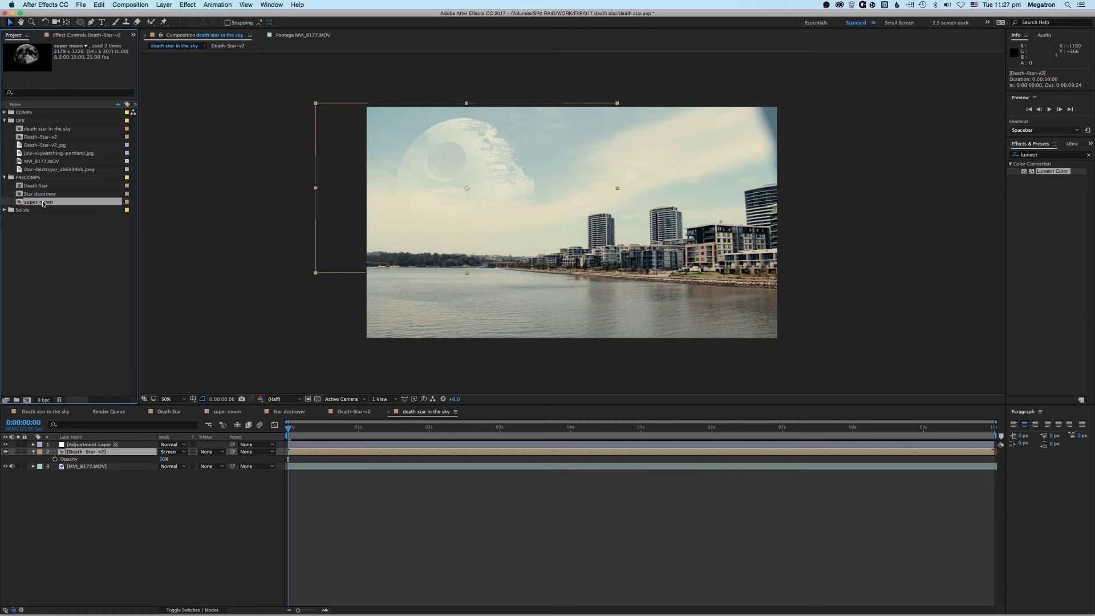
drag(44, 203, 92, 453)
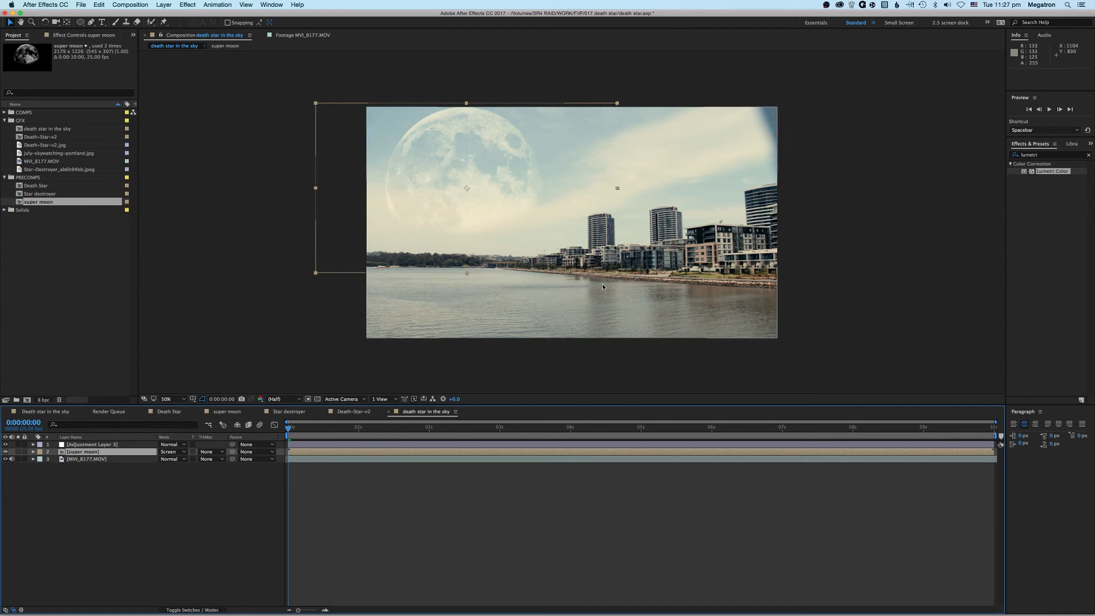
Step: Shrink the super moon layer's Scale to 30.6%
click(147, 455)
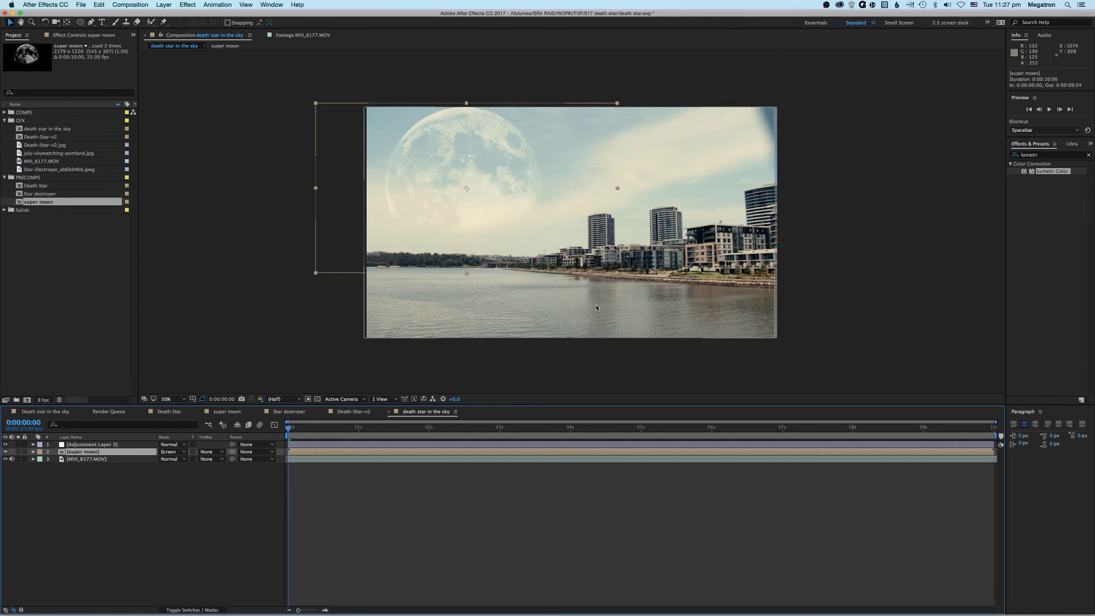
click(105, 489)
click(131, 451)
key(s)
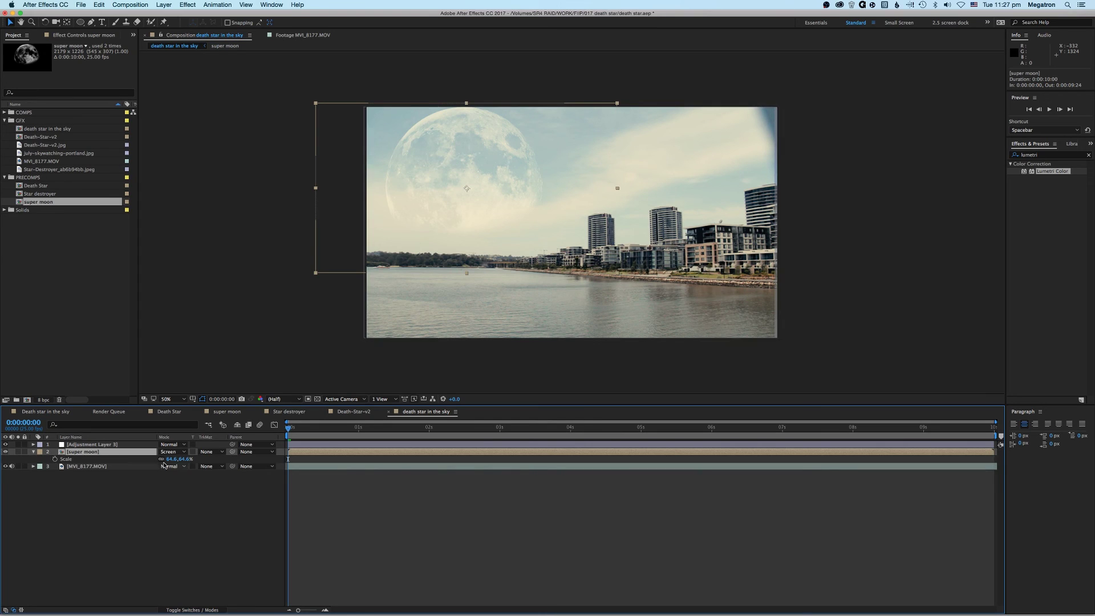
drag(169, 459, 153, 460)
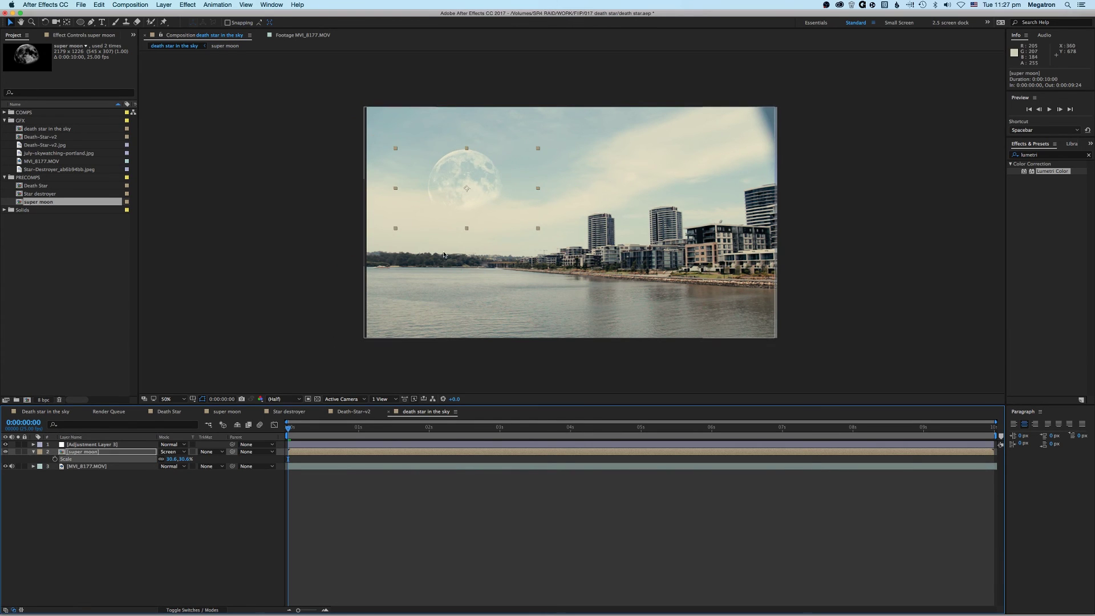
click(461, 213)
click(334, 546)
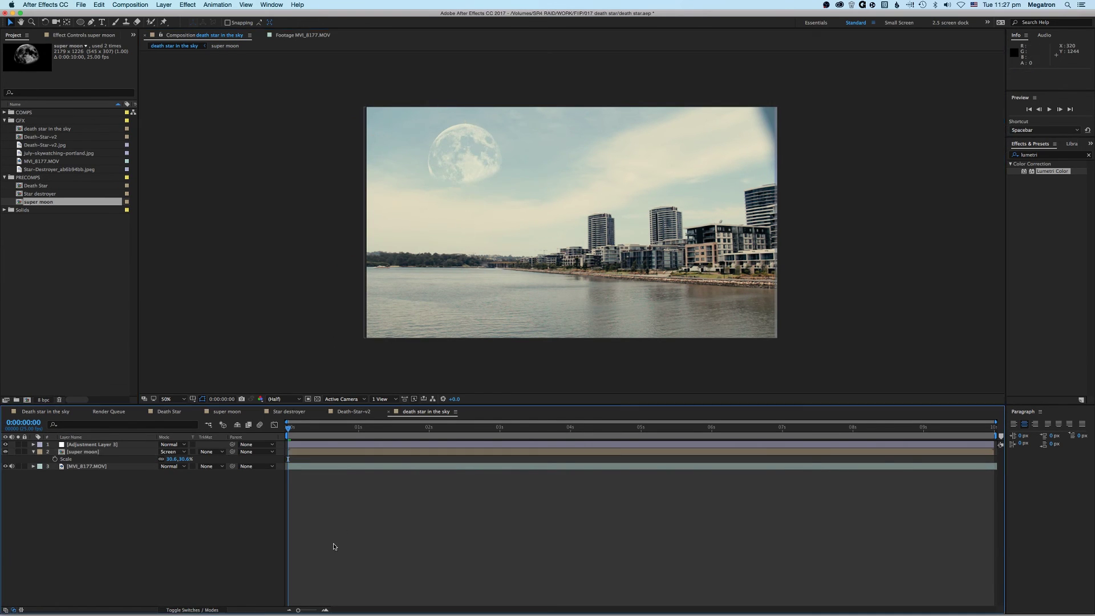
Step: Replace the super moon layer with the Star destroyer precomp, discarding an accidental extra layer
click(40, 194)
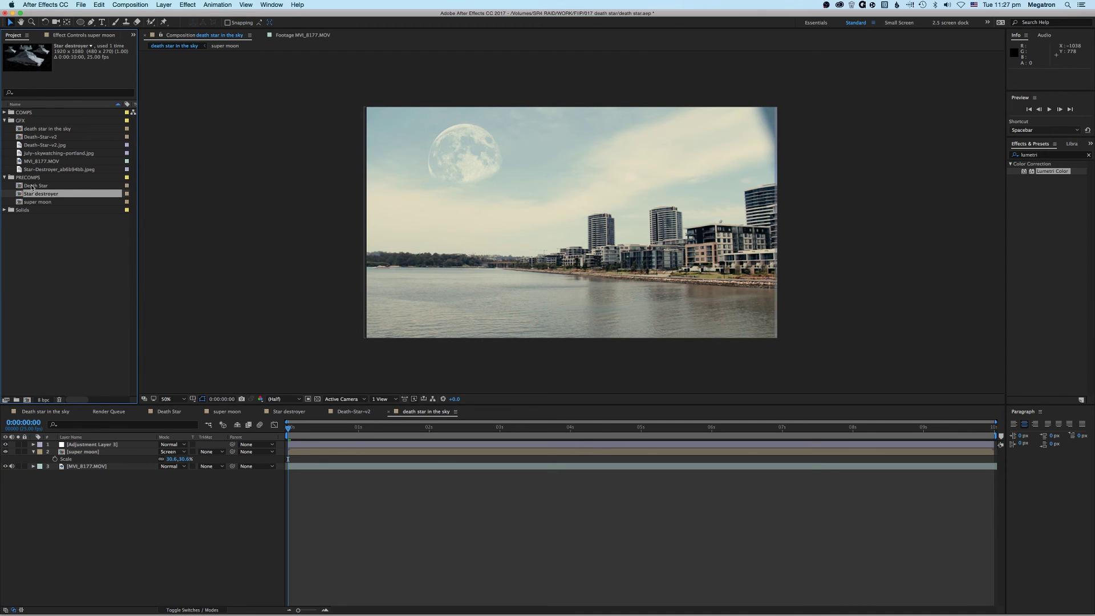
drag(40, 194, 96, 450)
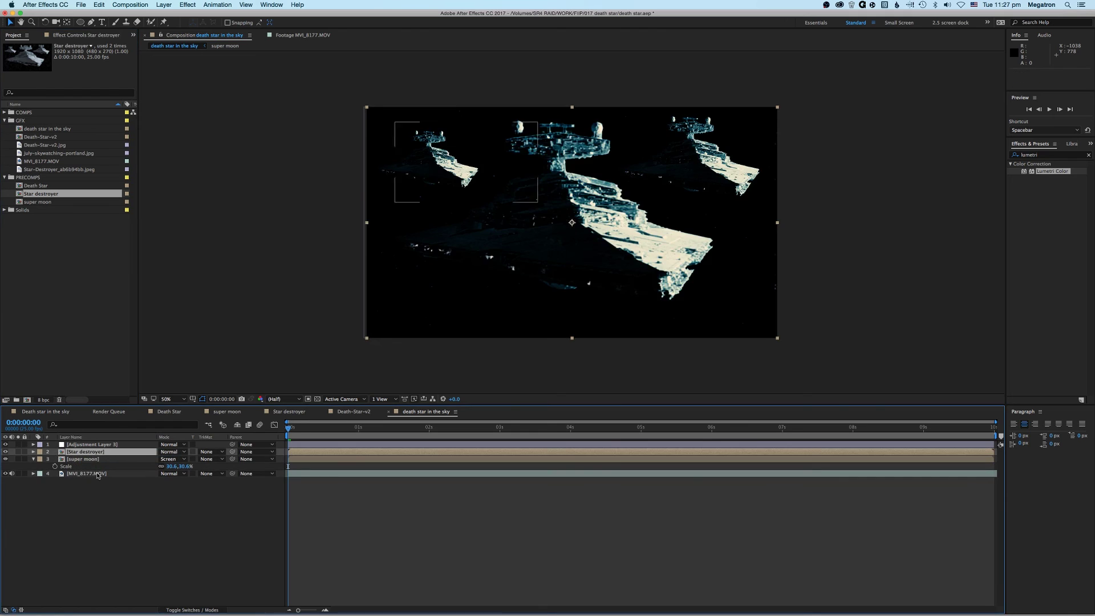
key(Delete)
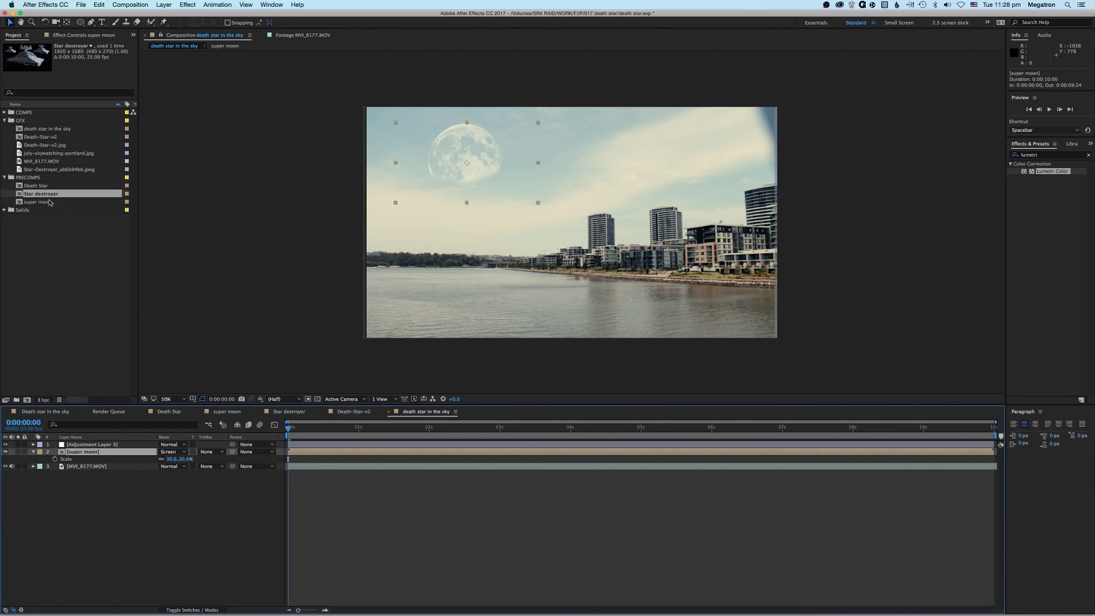
drag(46, 196, 89, 453)
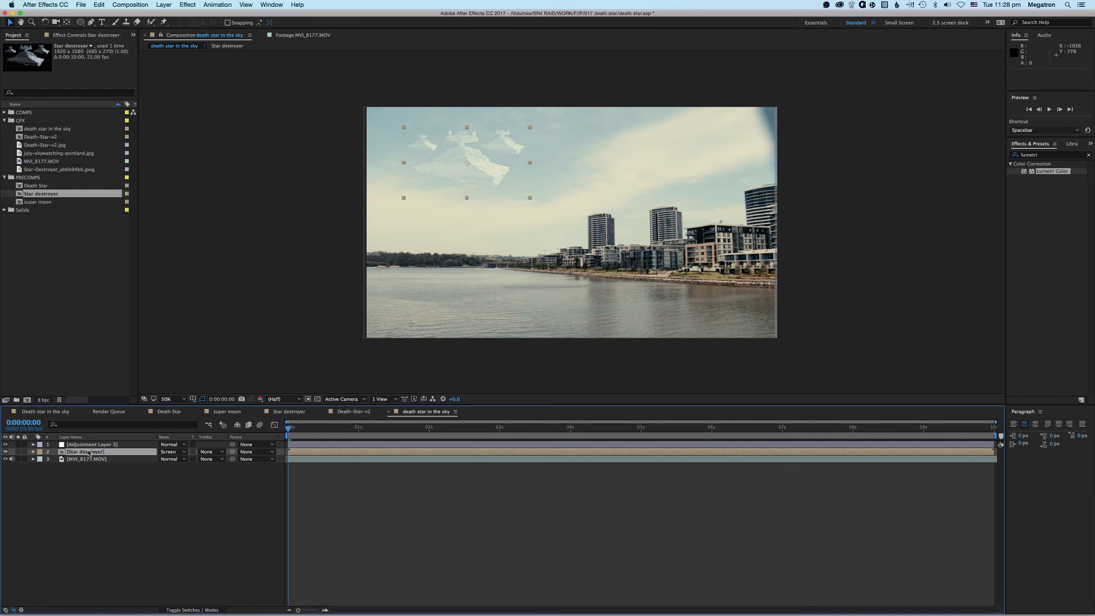
Step: Duplicate the Star destroyer layer to get two copies
click(183, 512)
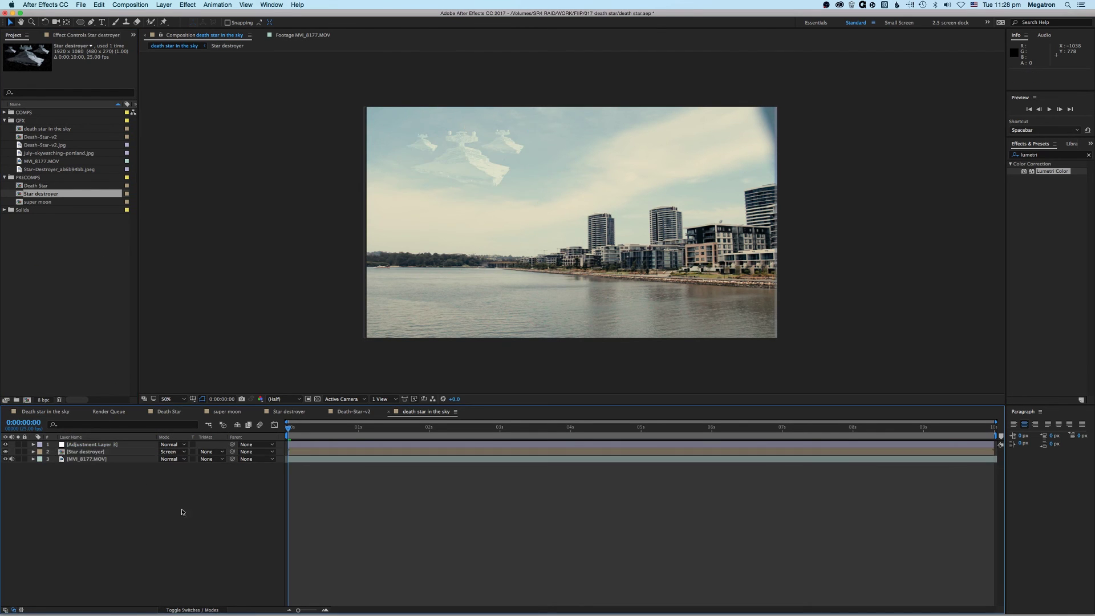
click(86, 453)
key(ctrl+d)
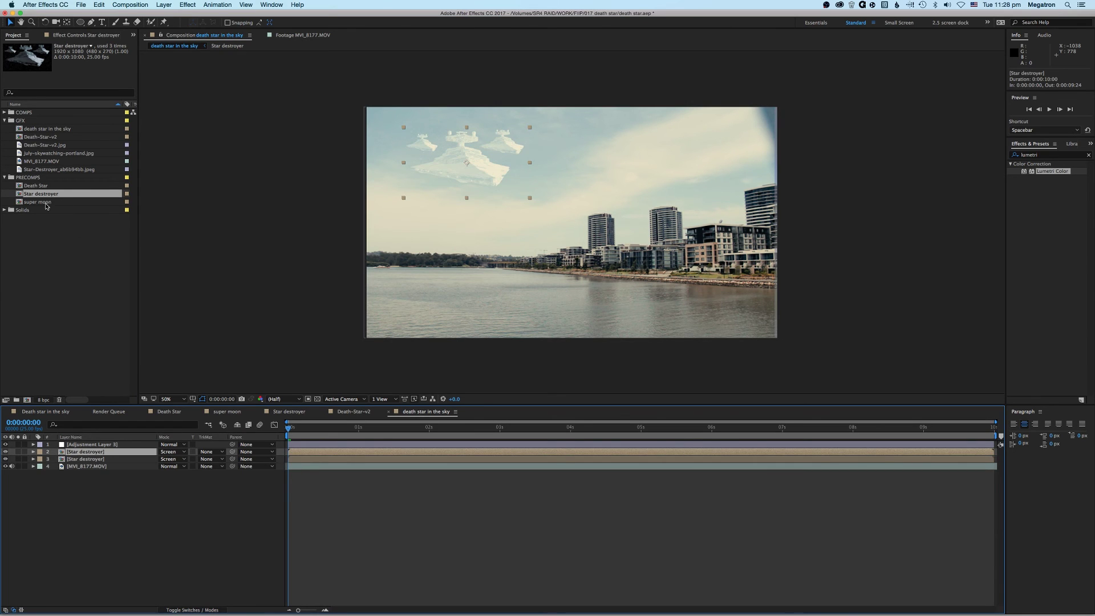
click(43, 187)
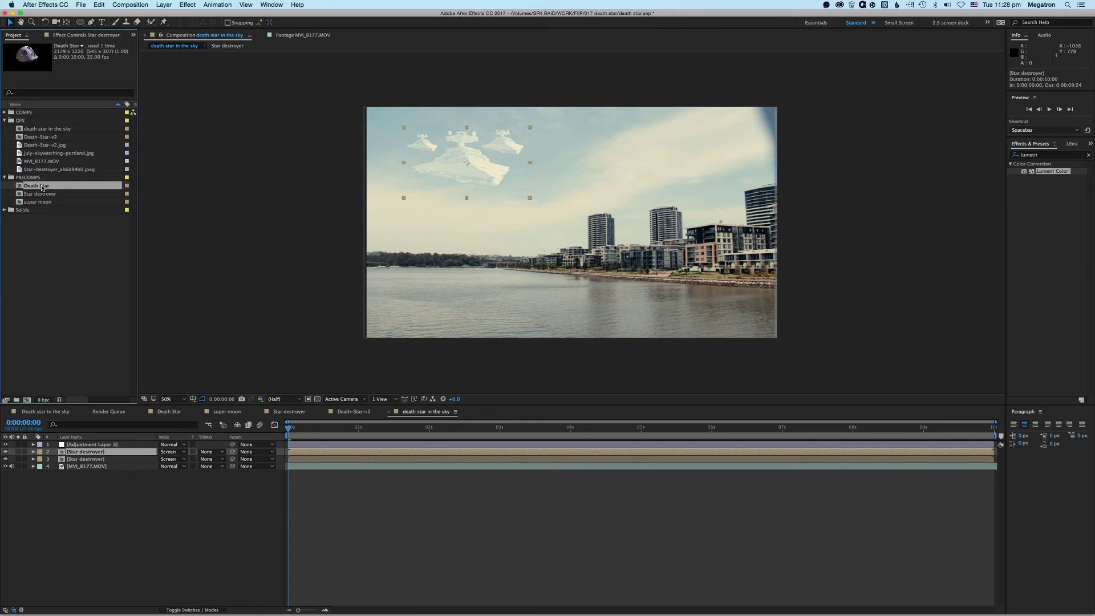
Step: Replace the top Star destroyer copy with Death Star, scale it to 60.6%, move it right of the ships, and preview
drag(43, 186, 89, 454)
key(s)
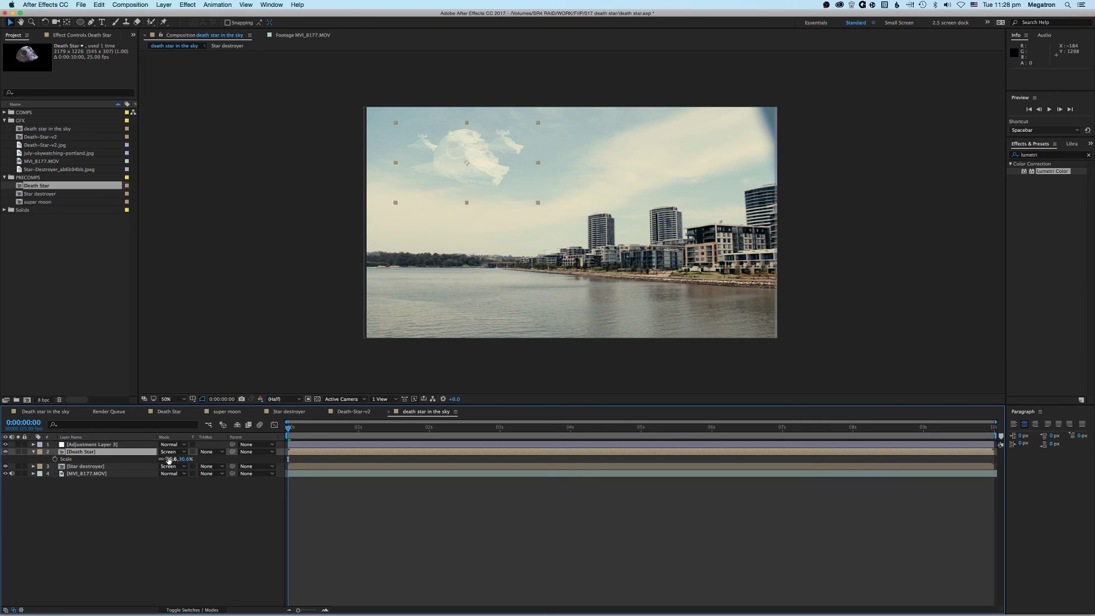
drag(169, 461, 185, 461)
drag(474, 173, 602, 193)
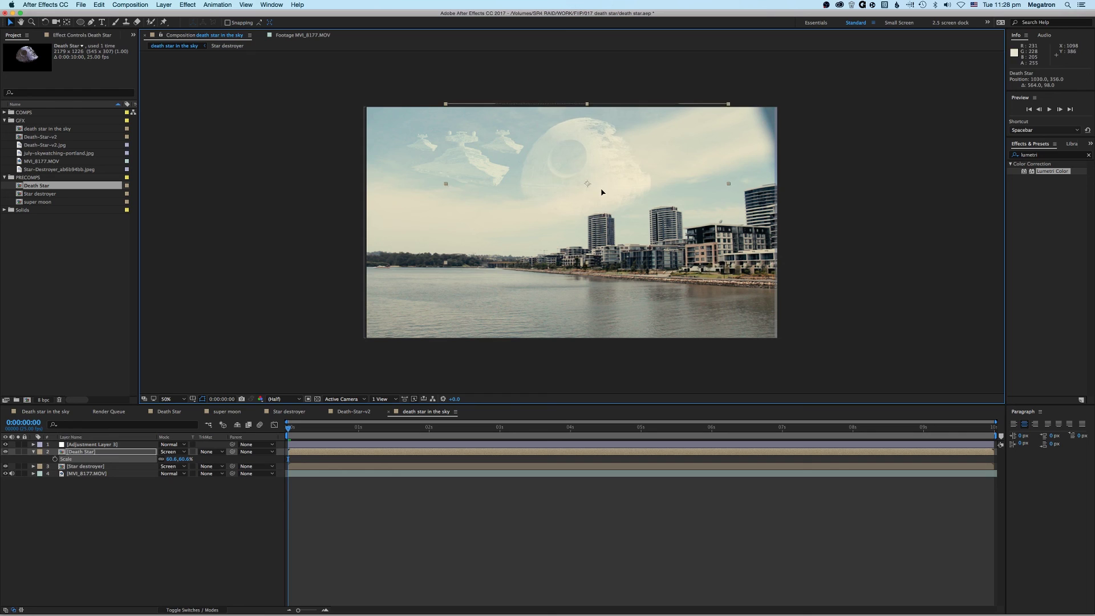
click(433, 516)
key(space)
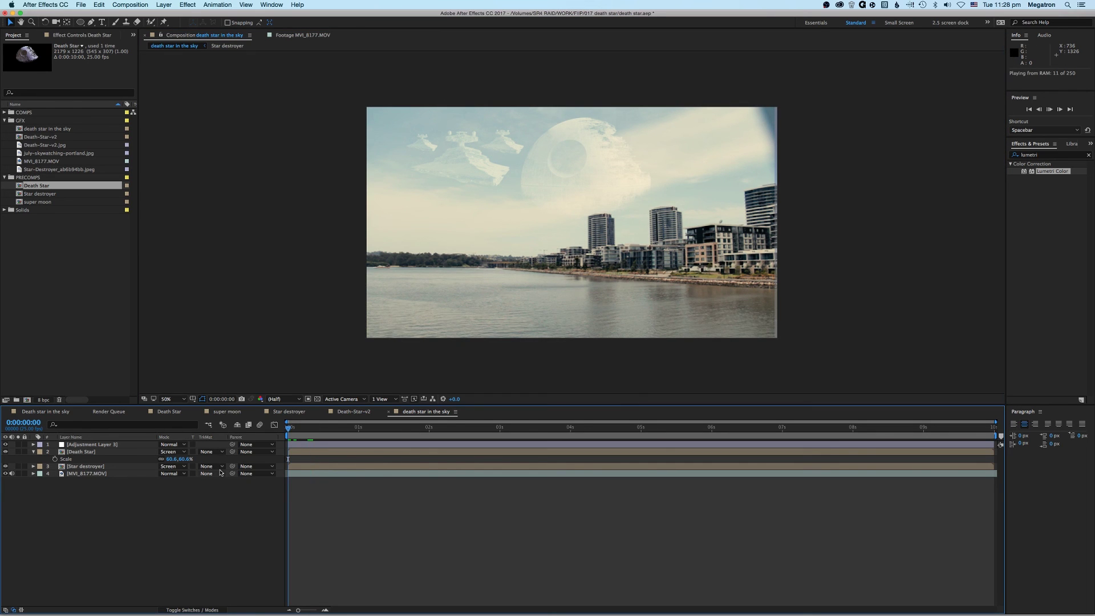